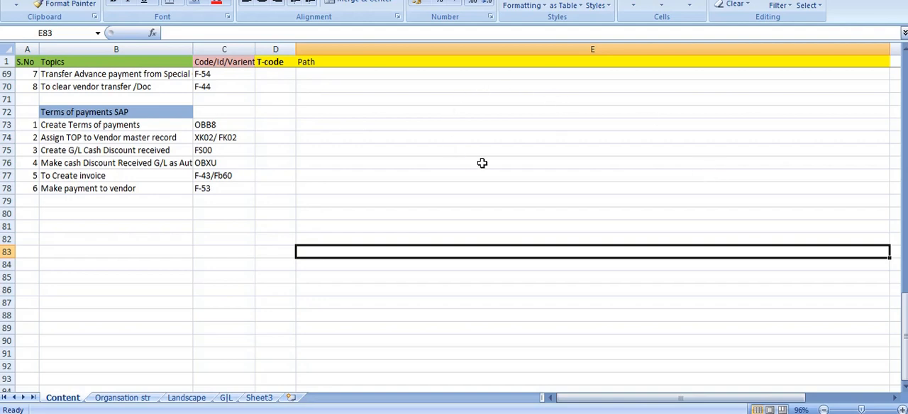
Review the payment terms and baseline date notes on the G|L sheet, and select the Create Terms of payments topic on the Content sheet
{"action": "left_click", "coordinate": [226, 398]}
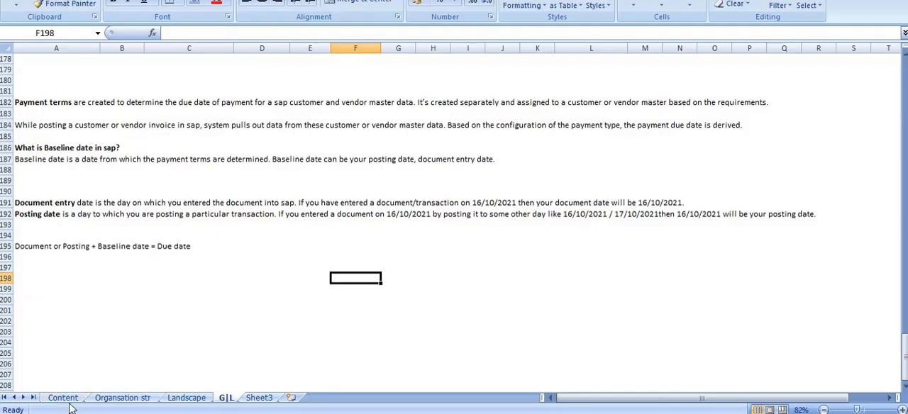
{"action": "left_click", "coordinate": [68, 401]}
{"action": "left_click", "coordinate": [136, 253]}
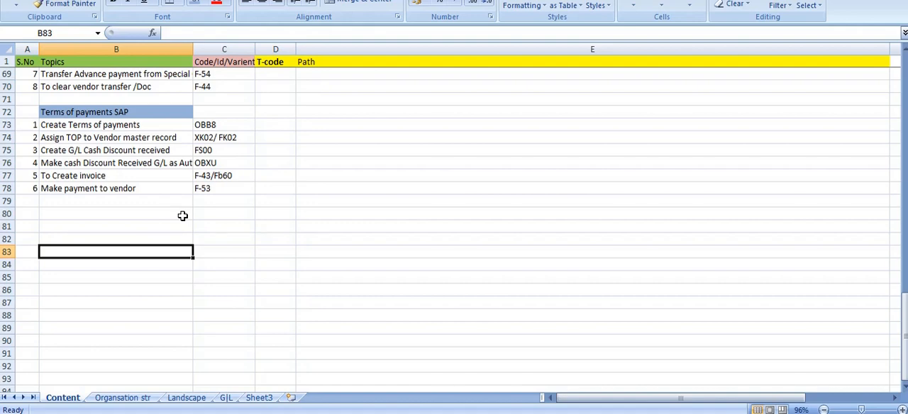
{"action": "left_click", "coordinate": [101, 125]}
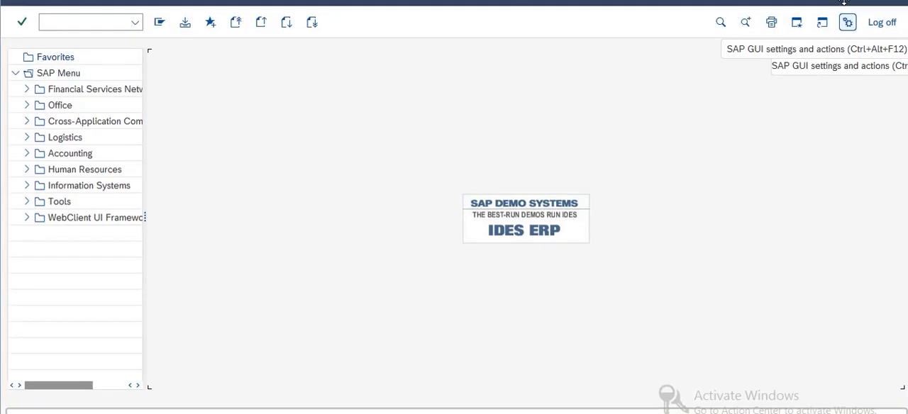
In SAP, open transaction OBB8 and start a new payment terms entry
{"action": "left_click", "coordinate": [108, 18]}
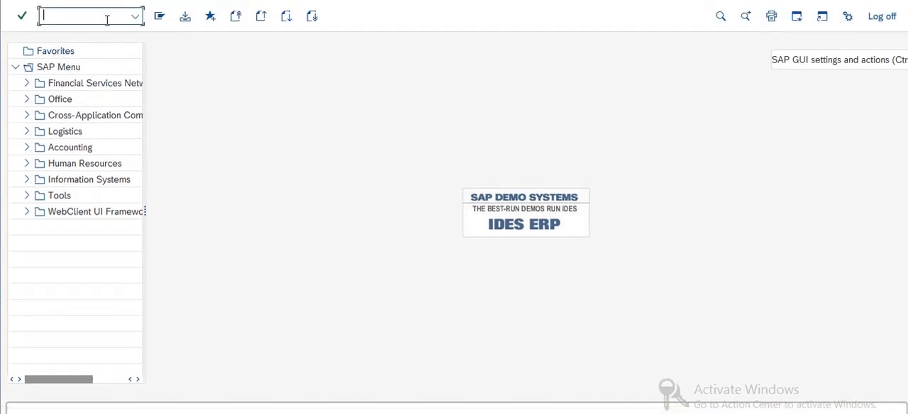
{"action": "type", "text": "obb8"}
{"action": "key", "text": "Return"}
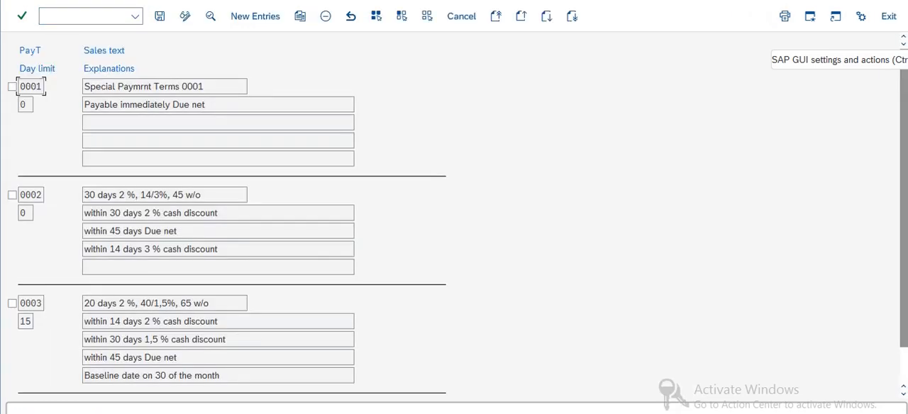
{"action": "key", "text": "alt+Tab"}
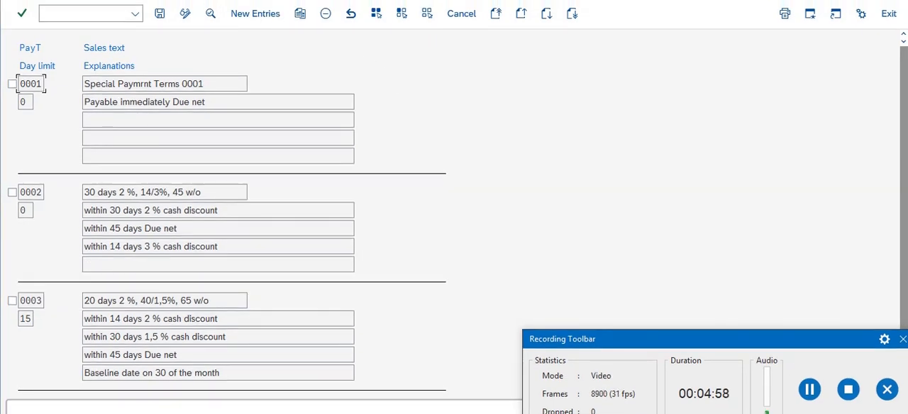
{"action": "left_click", "coordinate": [257, 15]}
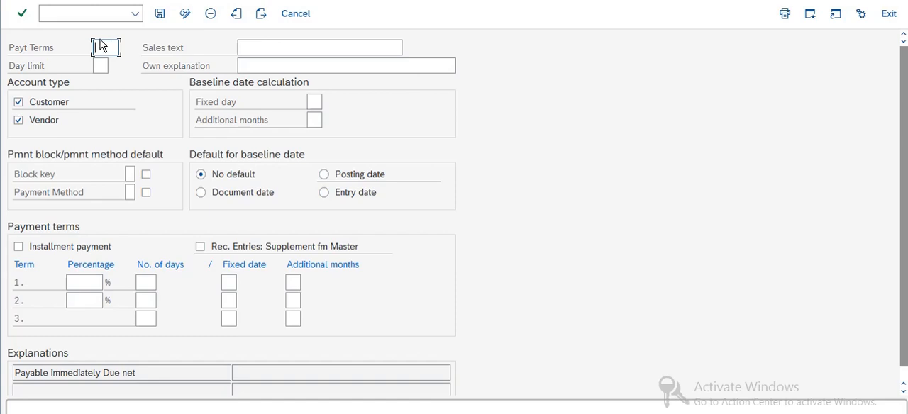
Enter ZPAH as the payment terms key and "payment term for RL11" as its own explanation
{"action": "type", "text": "Z"}
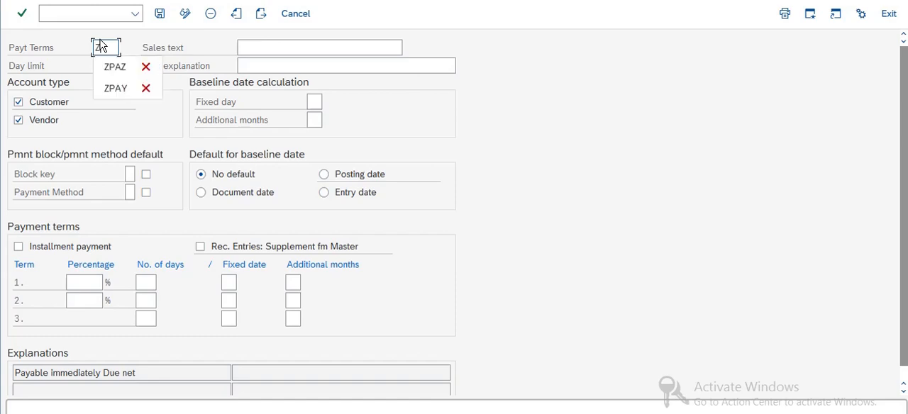
{"action": "type", "text": "PAH"}
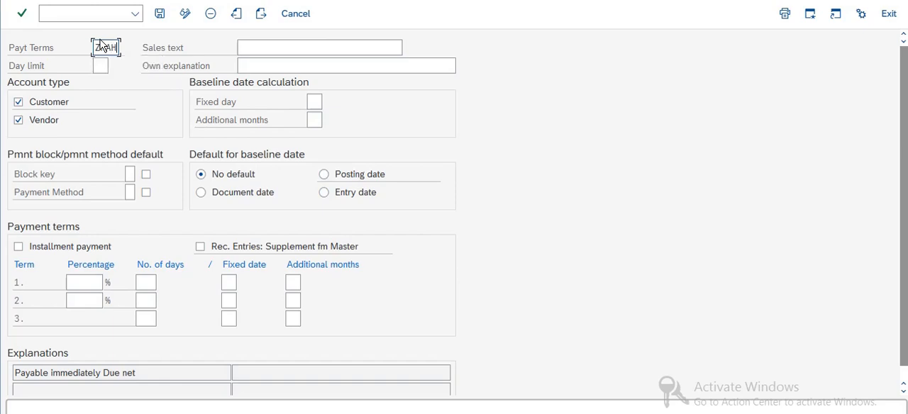
{"action": "left_click", "coordinate": [261, 64]}
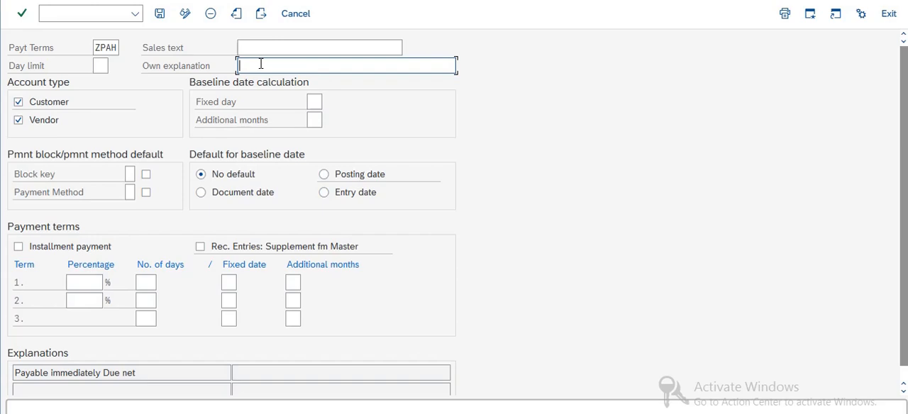
{"action": "type", "text": "payment term fr"}
{"action": "key", "text": "BackSpace"}
{"action": "type", "text": "or RL"}
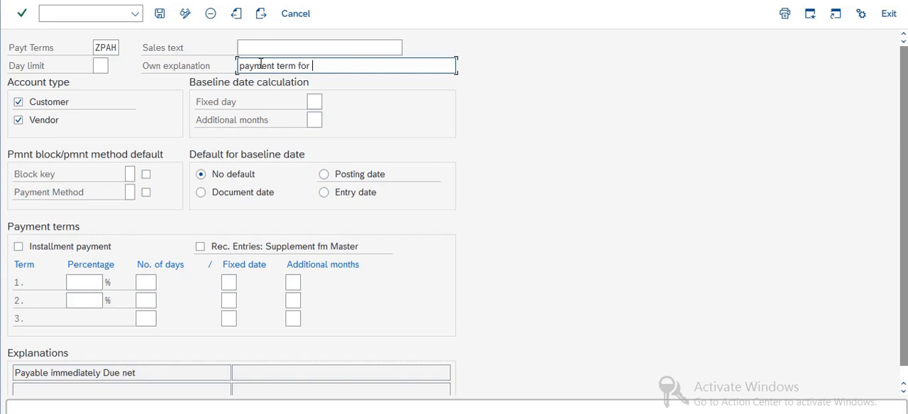
{"action": "type", "text": "11"}
Make the posting date the default baseline date and set the first payment term to 5 percent for 10 days
{"action": "left_click", "coordinate": [19, 122]}
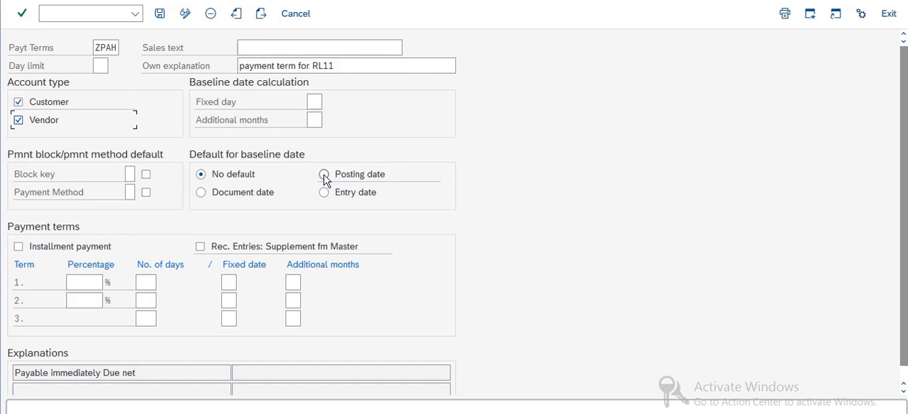
{"action": "left_click", "coordinate": [324, 175]}
{"action": "left_click", "coordinate": [90, 287]}
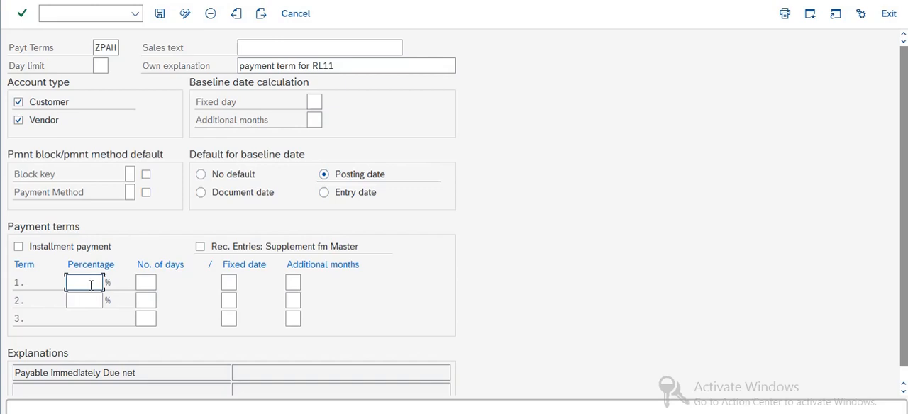
{"action": "type", "text": "5"}
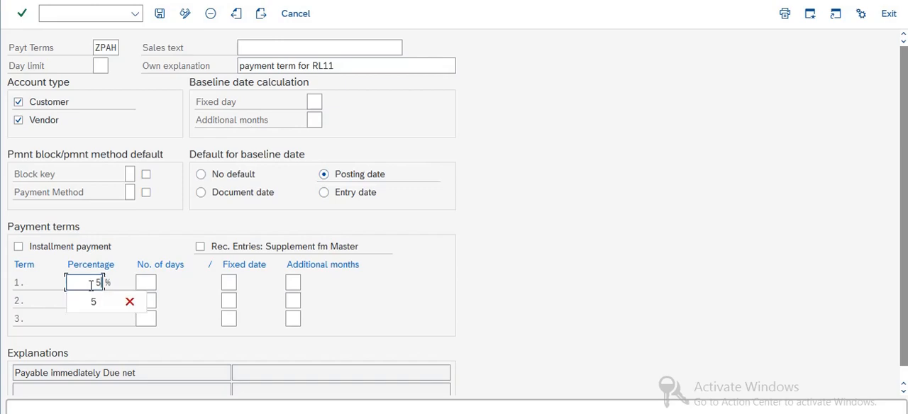
{"action": "key", "text": "Tab"}
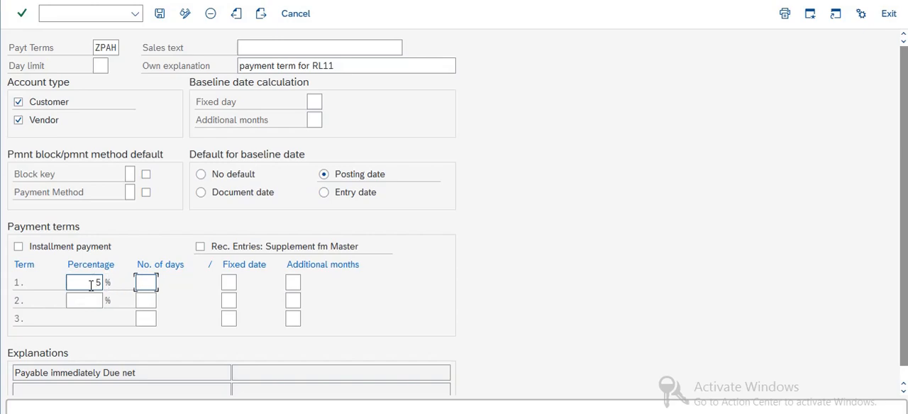
{"action": "type", "text": "10"}
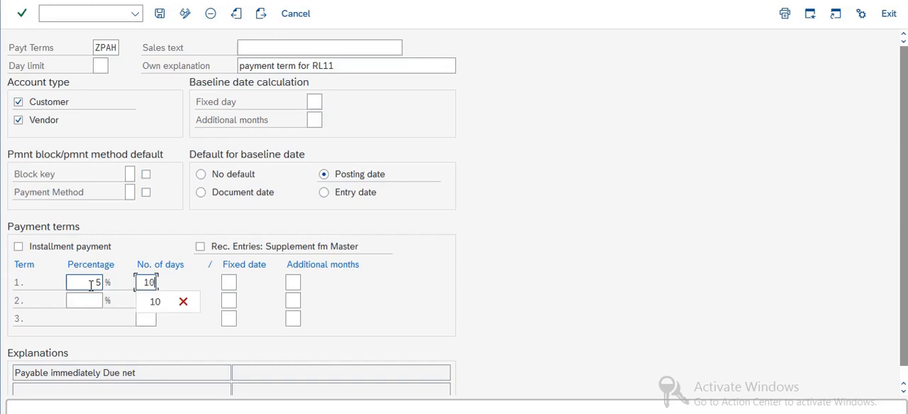
{"action": "left_click", "coordinate": [156, 229]}
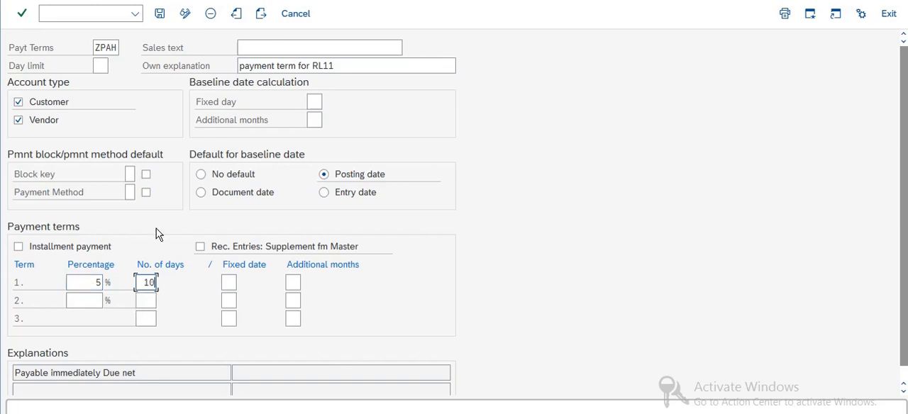
Set the second payment term to 2 percent for 20 days
{"action": "left_click", "coordinate": [90, 301]}
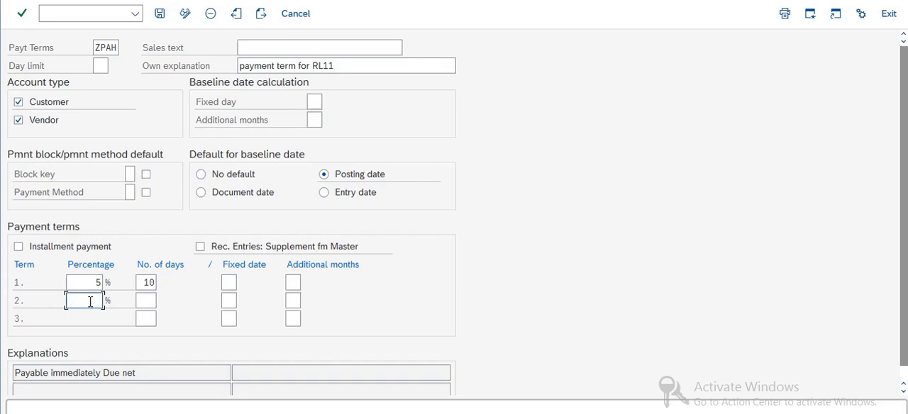
{"action": "type", "text": "2"}
{"action": "key", "text": "Tab"}
{"action": "type", "text": "20"}
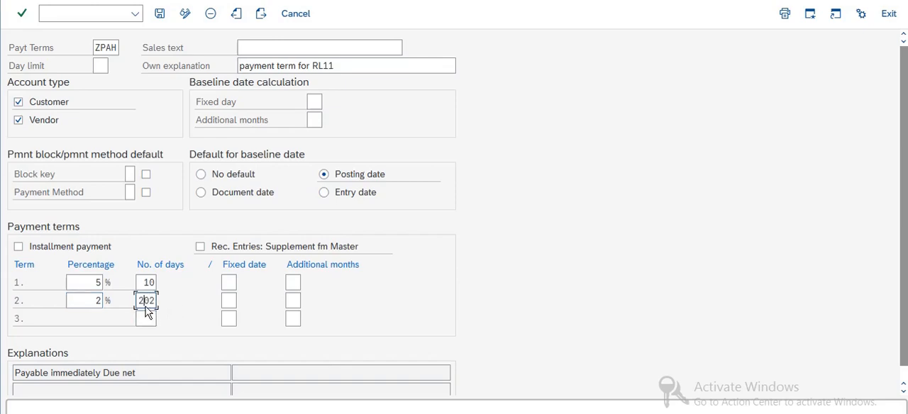
{"action": "key", "text": "Delete"}
{"action": "key", "text": "Delete"}
{"action": "type", "text": "0"}
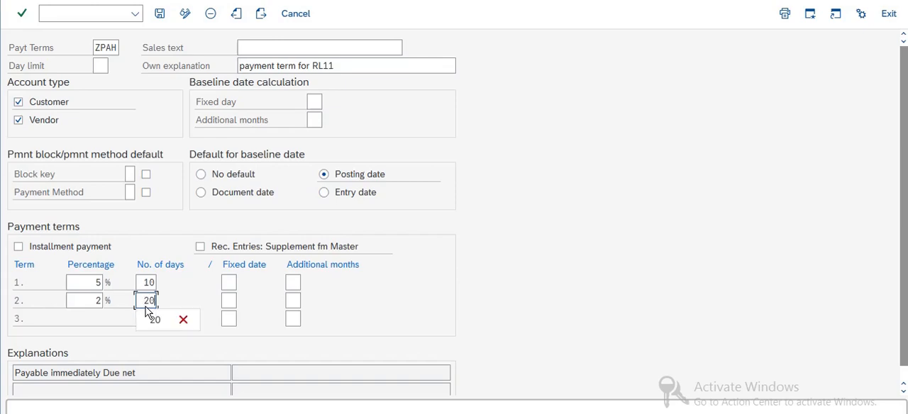
Set the third payment term to 30 days and save the entry under the proposed customizing request
{"action": "left_click", "coordinate": [146, 319]}
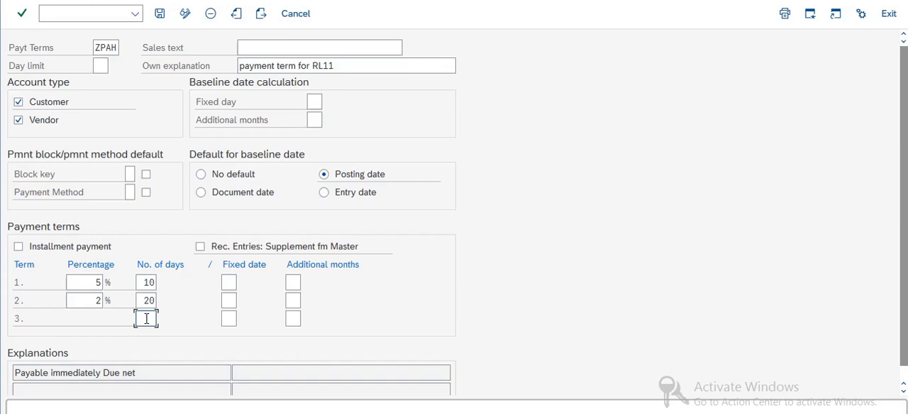
{"action": "type", "text": "30"}
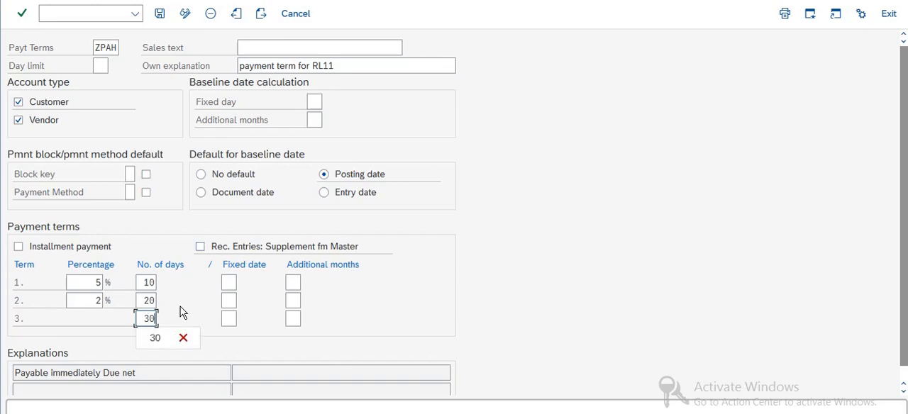
{"action": "key", "text": "Return"}
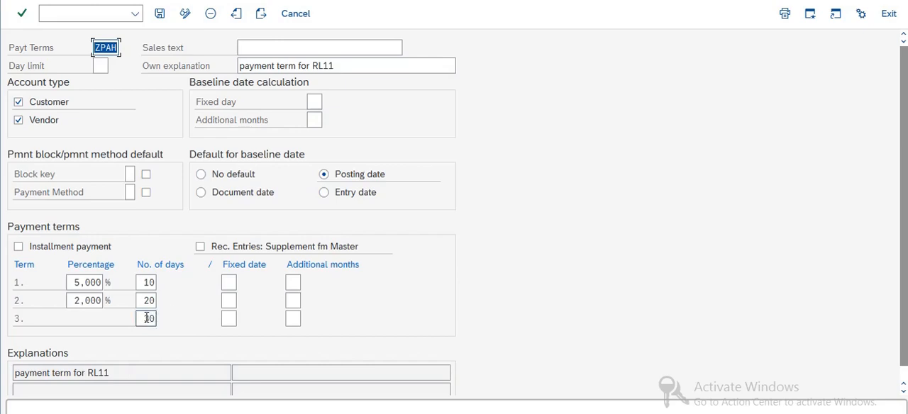
{"action": "left_click", "coordinate": [159, 14]}
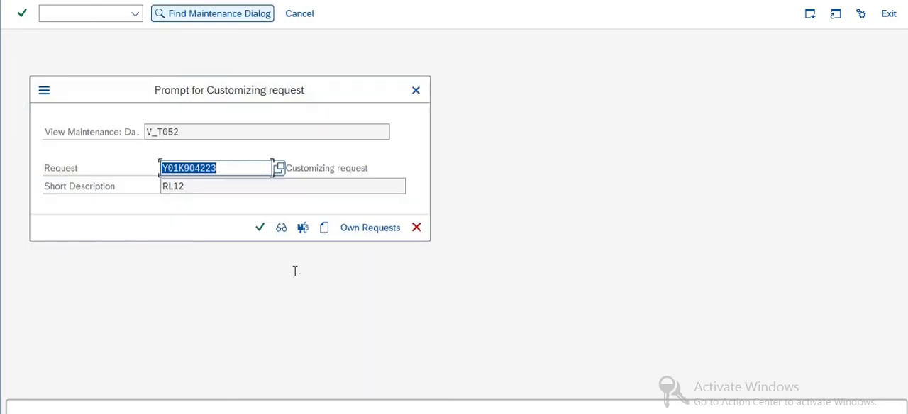
{"action": "left_click", "coordinate": [258, 229]}
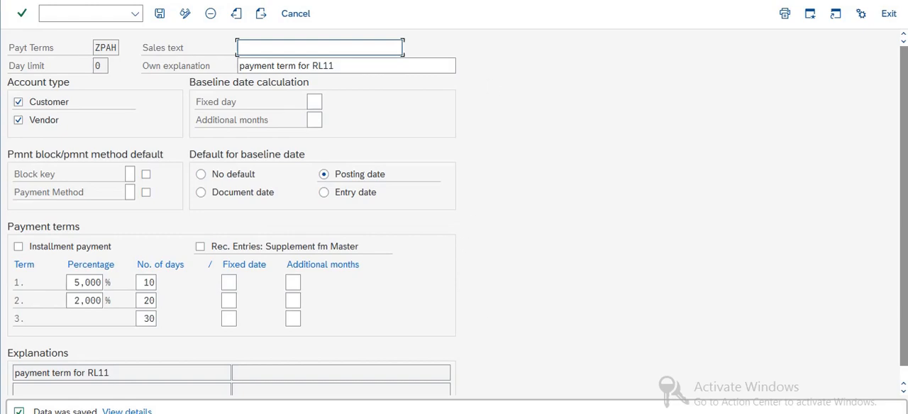
Check the Assign TOP to Vendor master record topic in the Excel Content sheet and open transaction XK02 in SAP
{"action": "key", "text": "alt+Tab"}
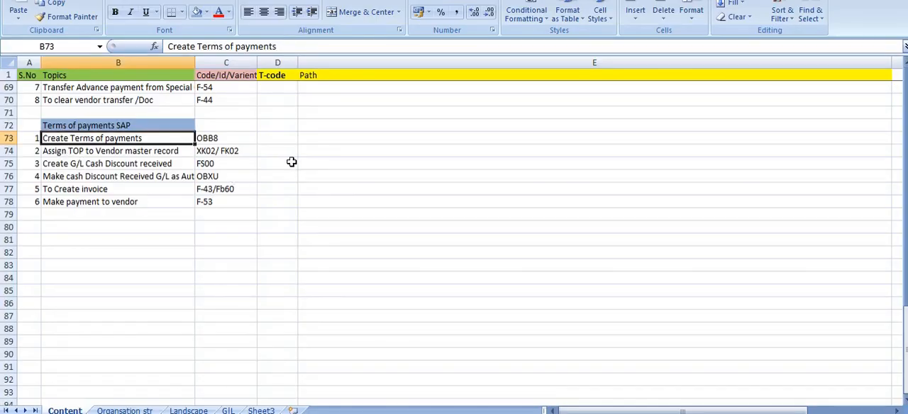
{"action": "key", "text": "Down"}
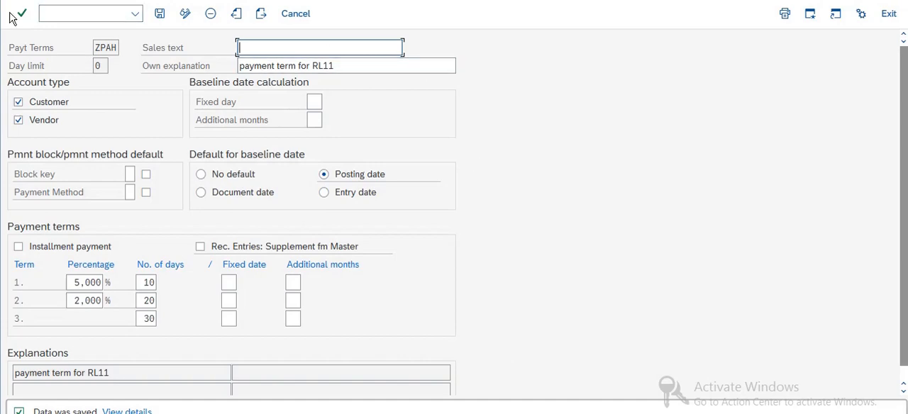
{"action": "left_click", "coordinate": [64, 12]}
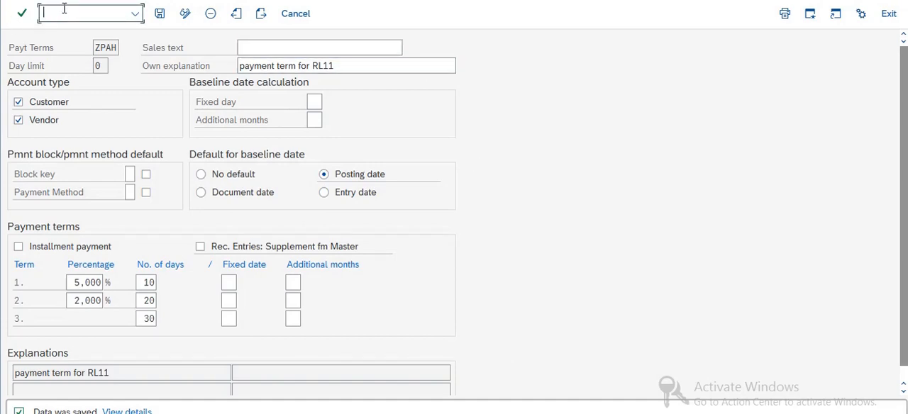
{"action": "type", "text": "/nxk02"}
{"action": "key", "text": "Return"}
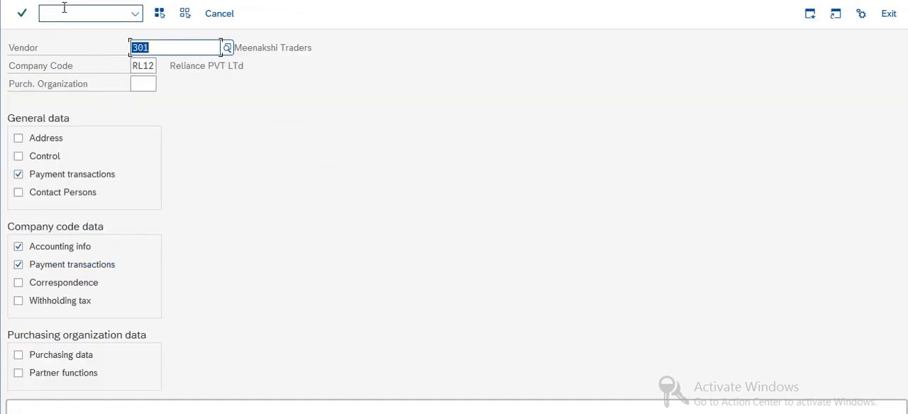
{"action": "left_click", "coordinate": [153, 66]}
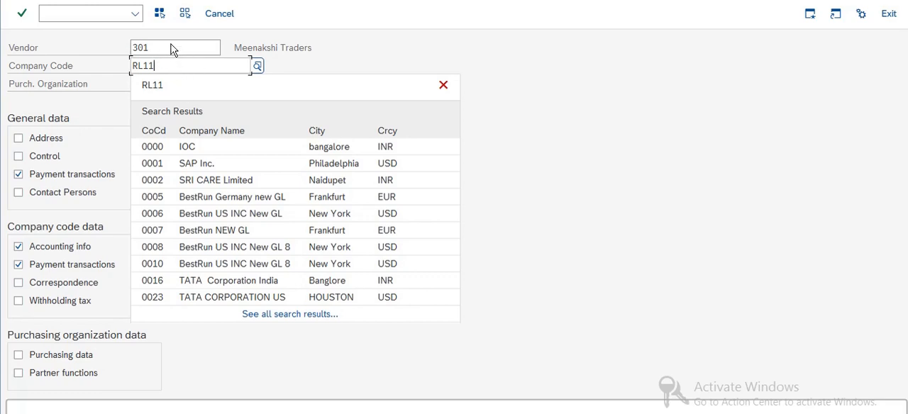
{"action": "left_click", "coordinate": [472, 108]}
{"action": "key", "text": "F3"}
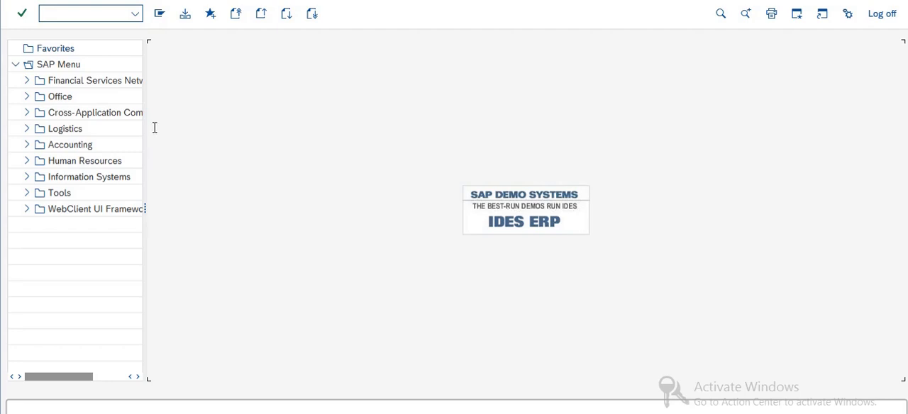
{"action": "left_click", "coordinate": [135, 13]}
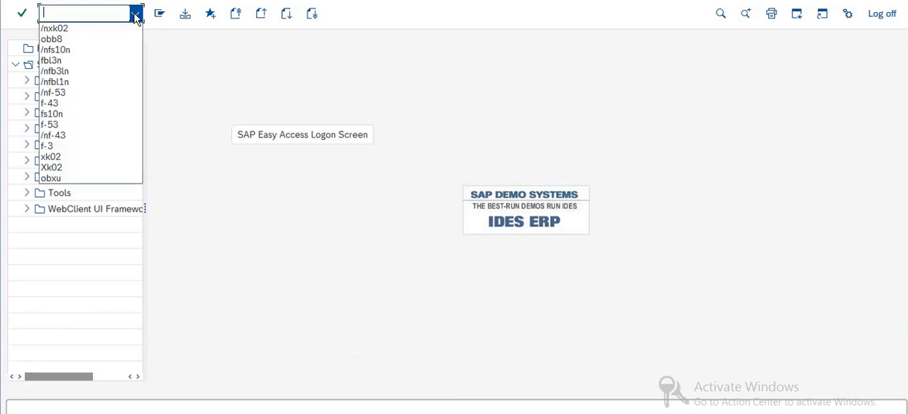
{"action": "left_click", "coordinate": [68, 29]}
{"action": "left_click", "coordinate": [80, 11]}
{"action": "key", "text": "Return"}
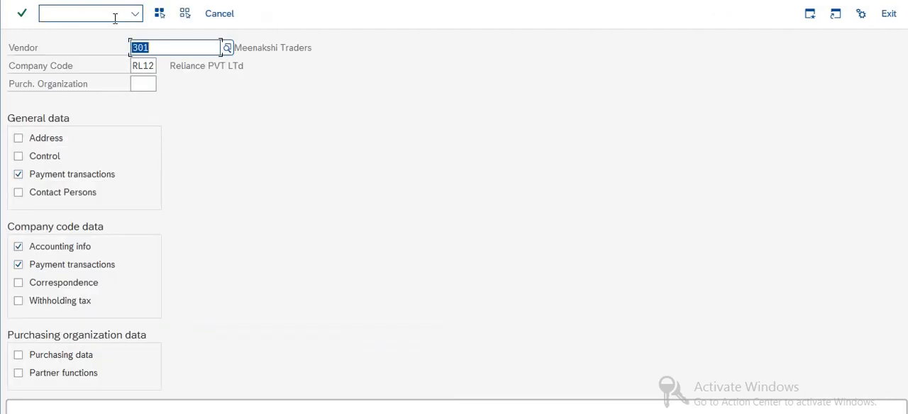
Set the company code to RL11 for the vendor record to change
{"action": "left_click", "coordinate": [154, 66]}
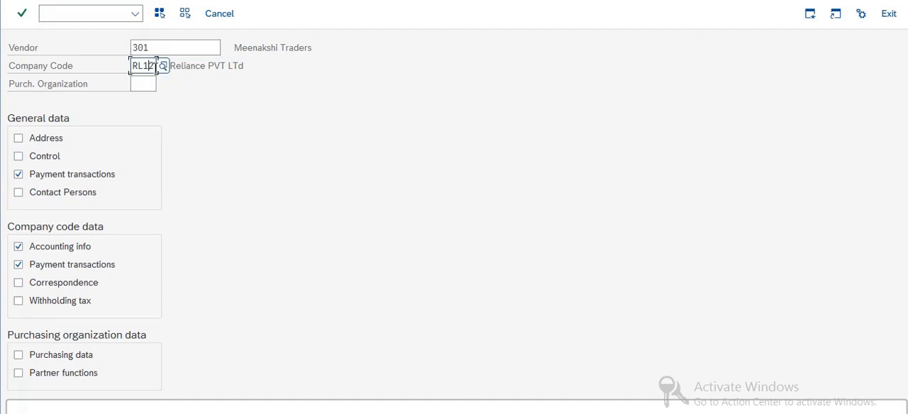
{"action": "key", "text": "BackSpace"}
{"action": "type", "text": "1"}
Replace the vendor with the first RL11 vendor returned by the Vendors by Company Code search
{"action": "left_click", "coordinate": [193, 49]}
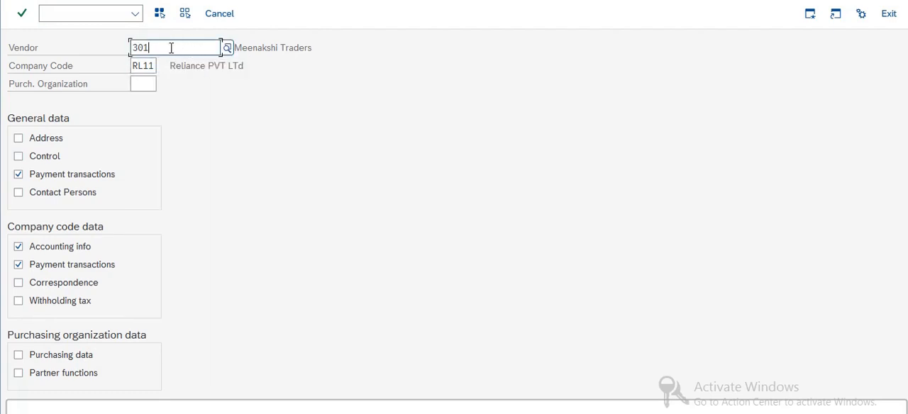
{"action": "double_click", "coordinate": [171, 48]}
{"action": "key", "text": "BackSpace"}
{"action": "left_click", "coordinate": [227, 47]}
{"action": "left_click", "coordinate": [319, 227]}
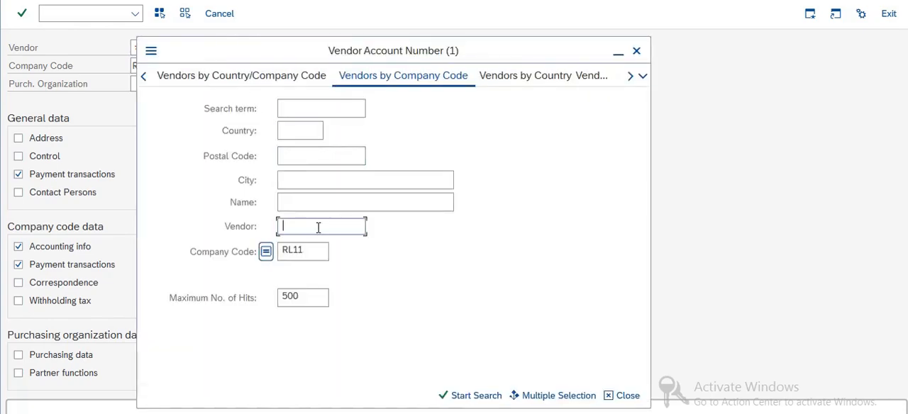
{"action": "key", "text": "Return"}
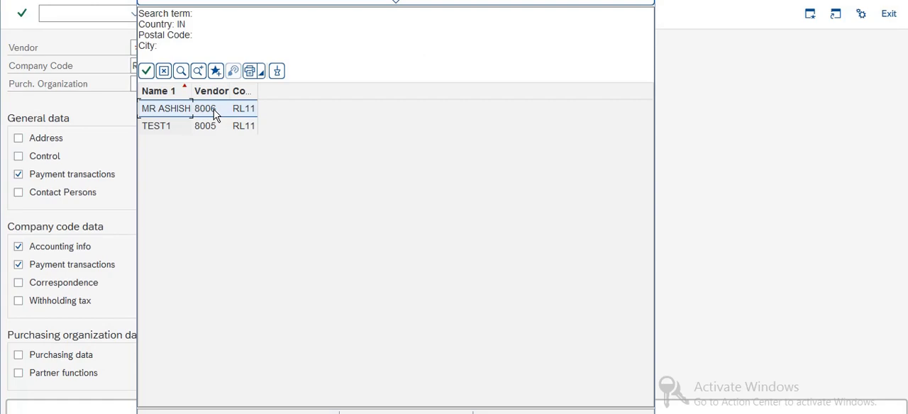
{"action": "double_click", "coordinate": [214, 109]}
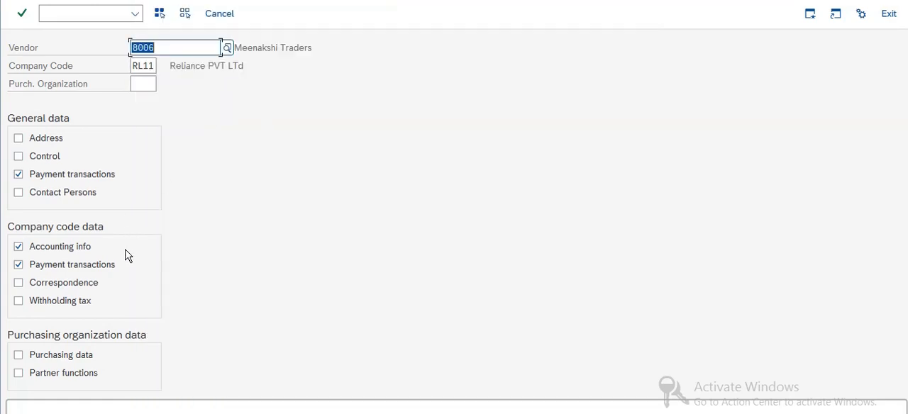
Exclude the general Payment transactions view and open the vendor's company code payment data
{"action": "left_click", "coordinate": [18, 175]}
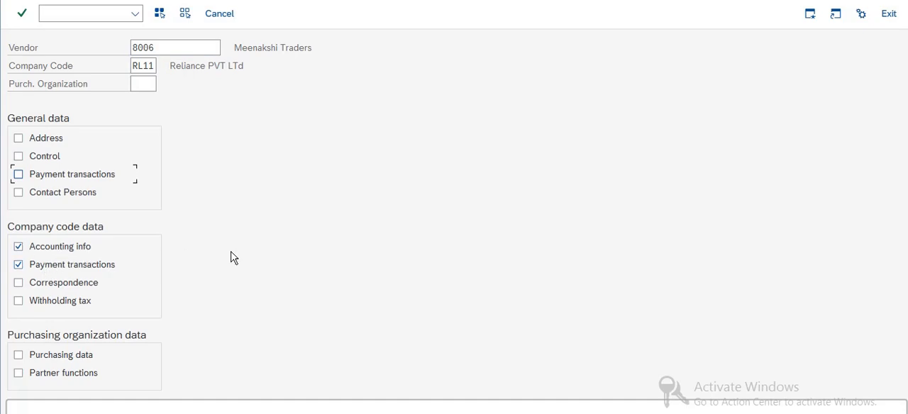
{"action": "key", "text": "Return"}
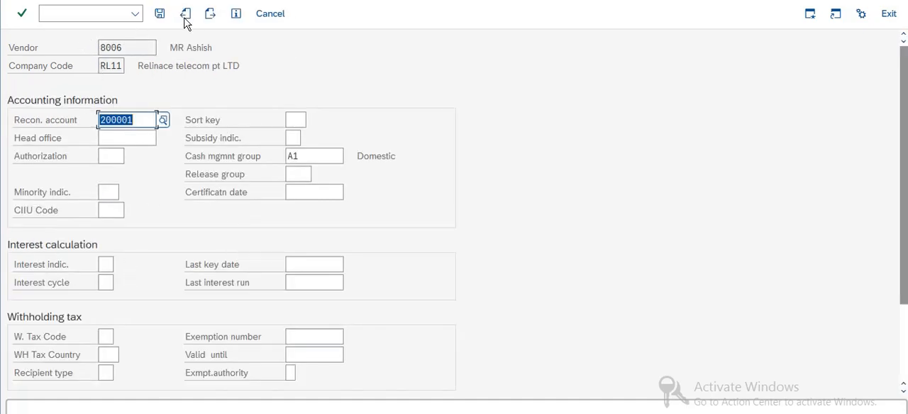
{"action": "left_click", "coordinate": [210, 19]}
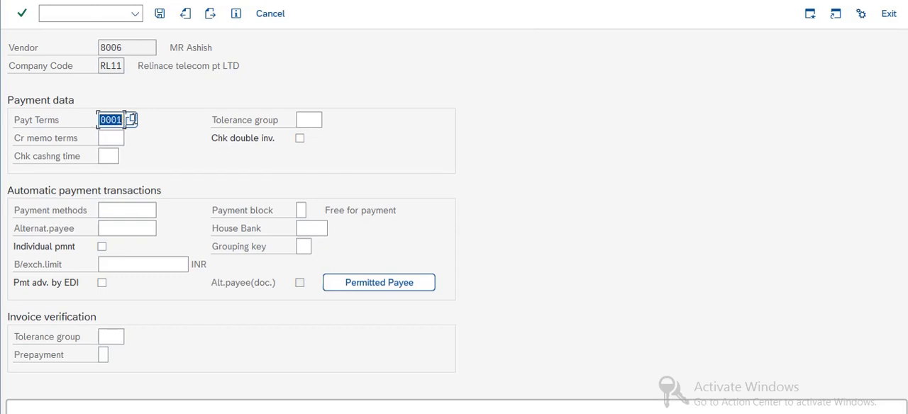
Assign payment terms ZPAH to the vendor's payment data, save the record and return to the SAP Easy Access screen
{"action": "left_click", "coordinate": [132, 119]}
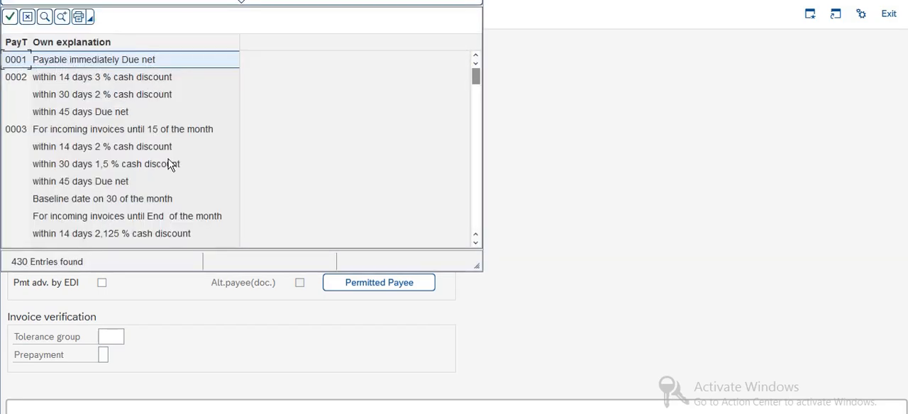
{"action": "scroll", "coordinate": [170, 165], "scroll_direction": "down", "scroll_amount": 5}
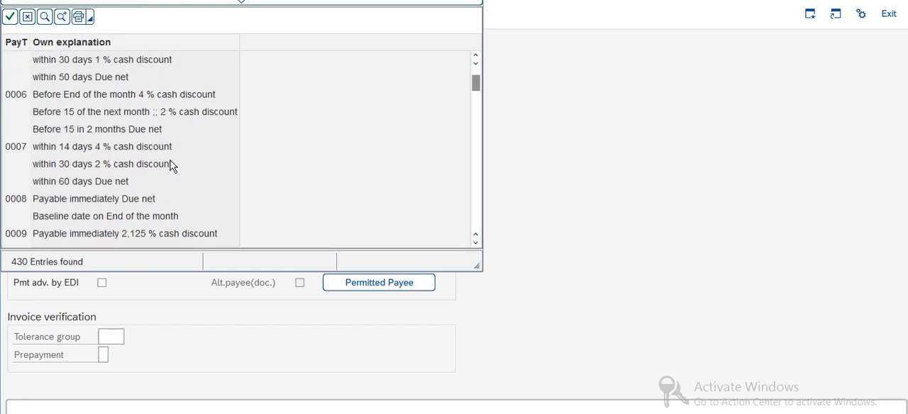
{"action": "scroll", "coordinate": [170, 165], "scroll_direction": "down", "scroll_amount": 15}
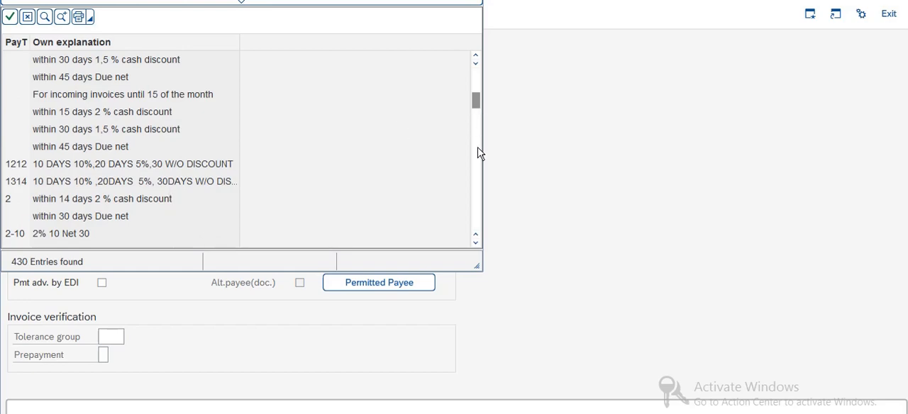
{"action": "scroll", "coordinate": [81, 178], "scroll_direction": "down", "scroll_amount": 20}
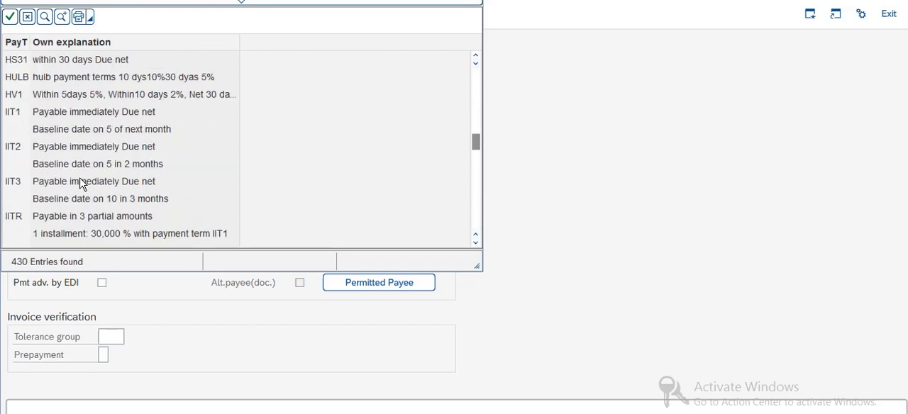
{"action": "scroll", "coordinate": [107, 143], "scroll_direction": "down", "scroll_amount": 9}
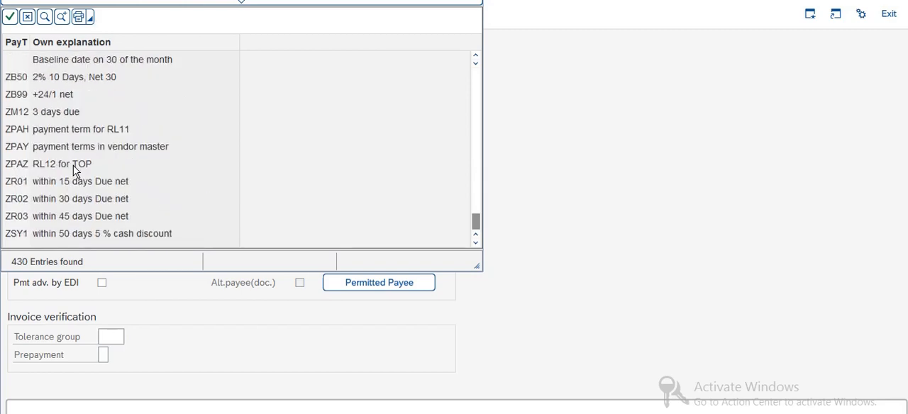
{"action": "double_click", "coordinate": [75, 130]}
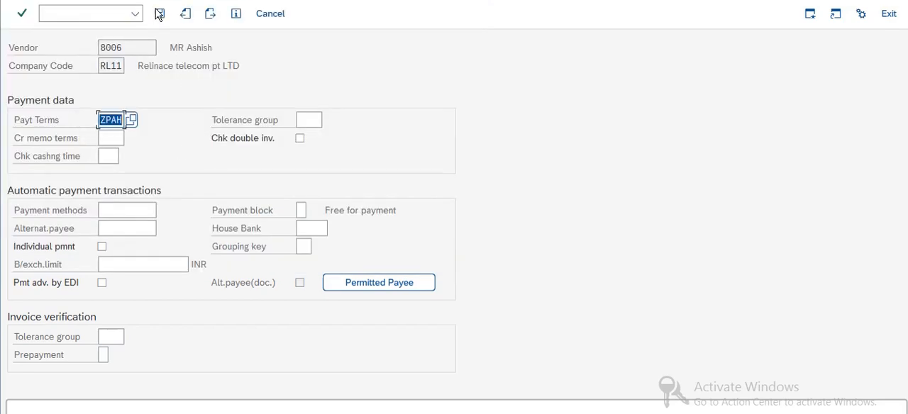
{"action": "left_click", "coordinate": [159, 14]}
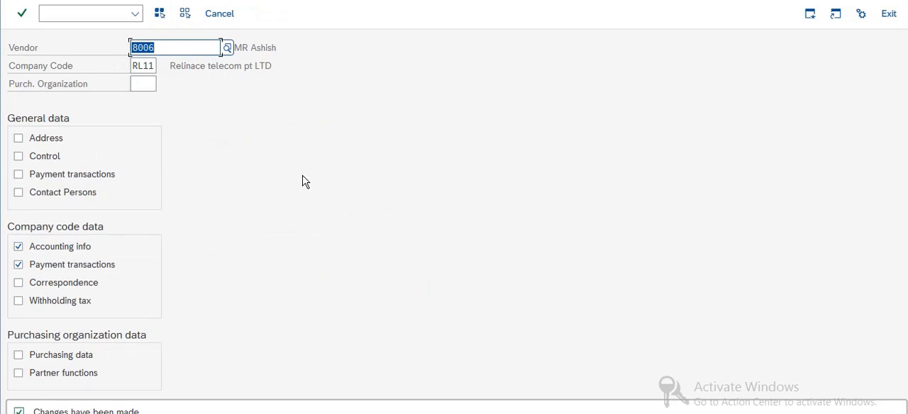
{"action": "left_click", "coordinate": [22, 13]}
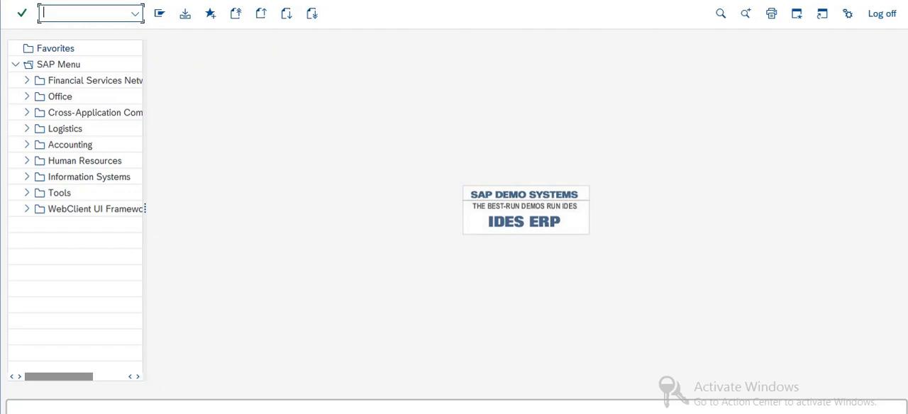
Check the Create G/L Cash Discount received topic in the Excel Content sheet and open transaction FS00 in SAP
{"action": "key", "text": "alt+Tab"}
{"action": "left_click", "coordinate": [142, 166]}
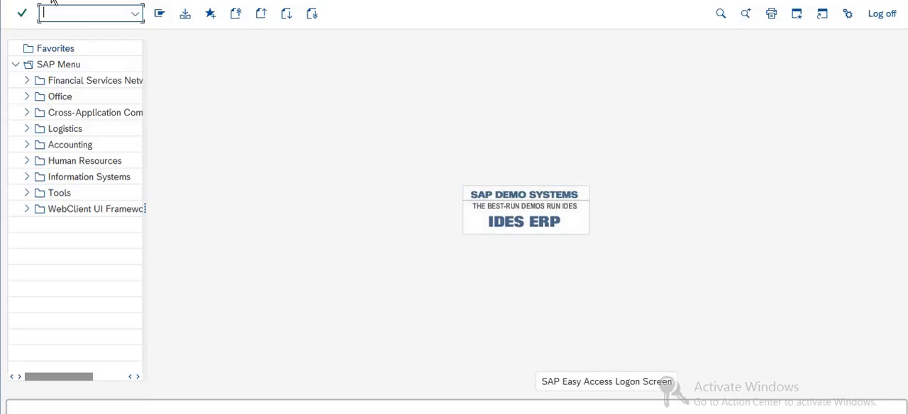
{"action": "type", "text": "Fs00"}
{"action": "key", "text": "Return"}
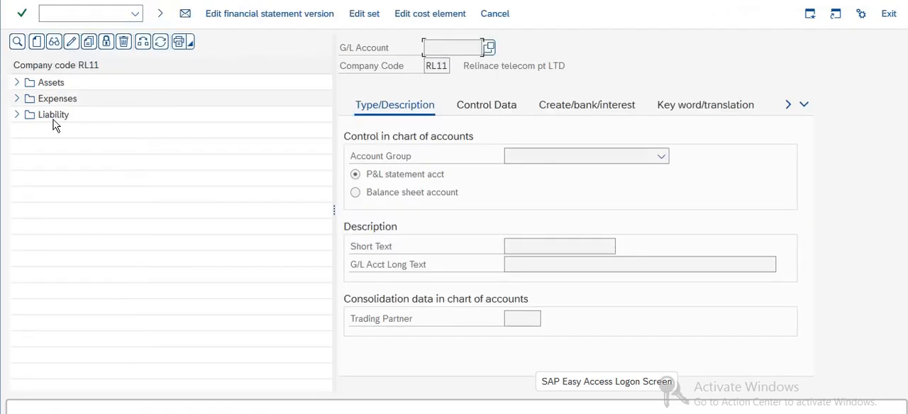
Examine the existing G/L accounts in the Liability, Expenses and Assets groups of company code RL11
{"action": "left_click", "coordinate": [17, 115]}
{"action": "left_click", "coordinate": [17, 115]}
{"action": "left_click", "coordinate": [17, 99]}
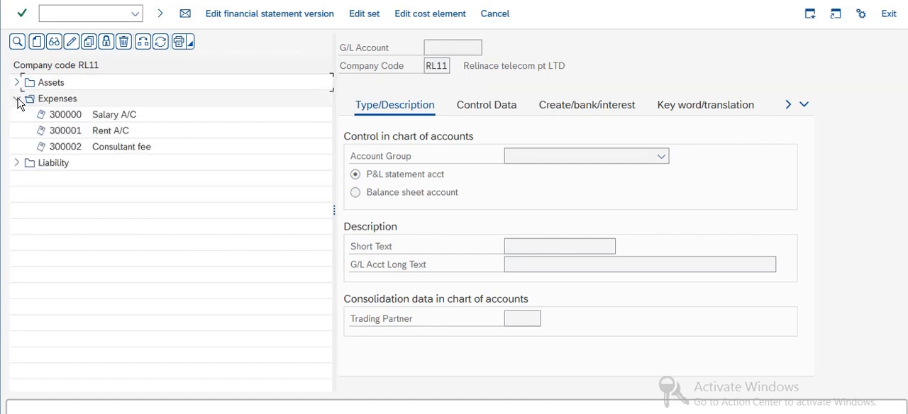
{"action": "left_click", "coordinate": [17, 100]}
{"action": "left_click", "coordinate": [17, 82]}
{"action": "left_click", "coordinate": [18, 83]}
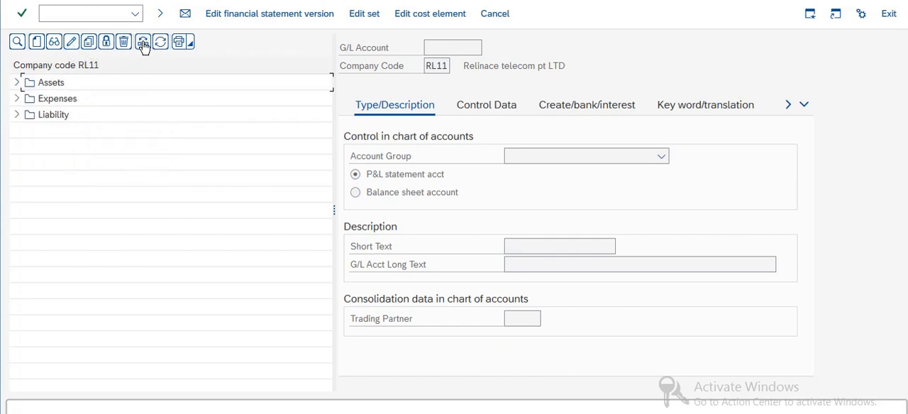
Create G/L account 400000 in company code RL11 and assign it to the Revenue account group
{"action": "left_click", "coordinate": [37, 44]}
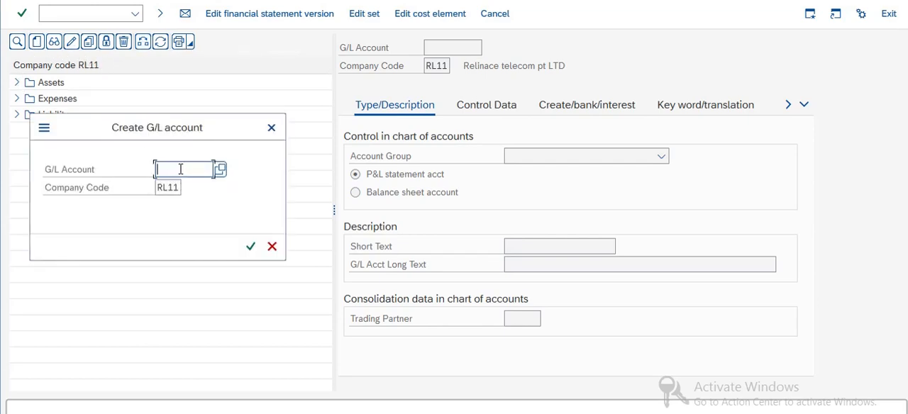
{"action": "type", "text": "40000"}
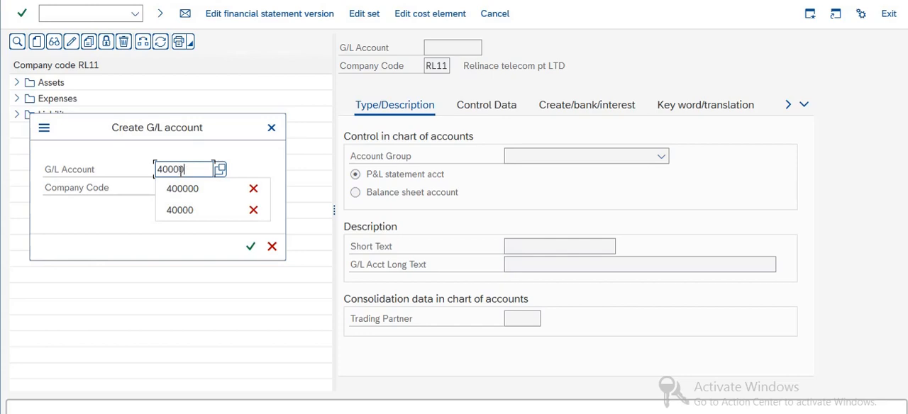
{"action": "type", "text": "0"}
{"action": "key", "text": "Return"}
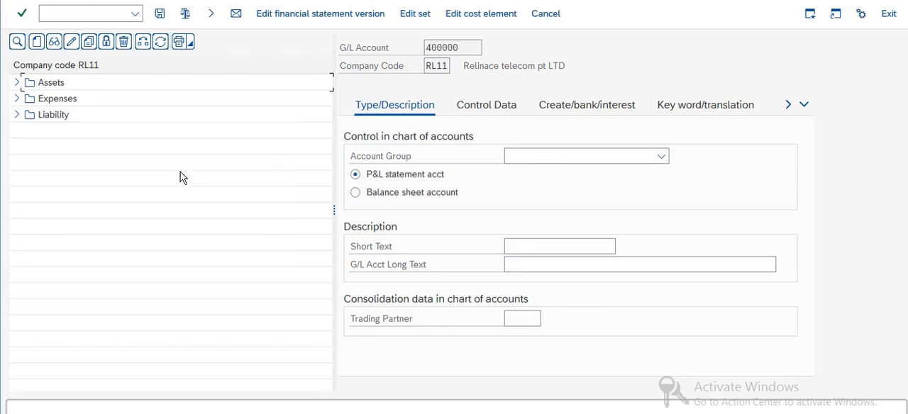
{"action": "left_click", "coordinate": [525, 157]}
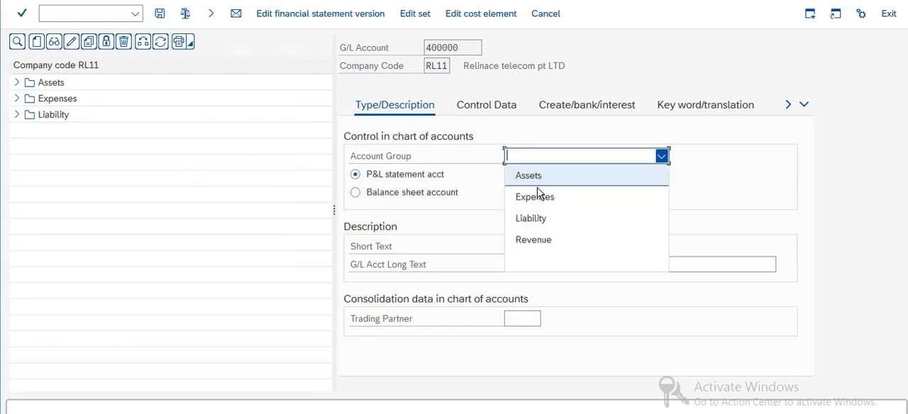
{"action": "left_click", "coordinate": [533, 240]}
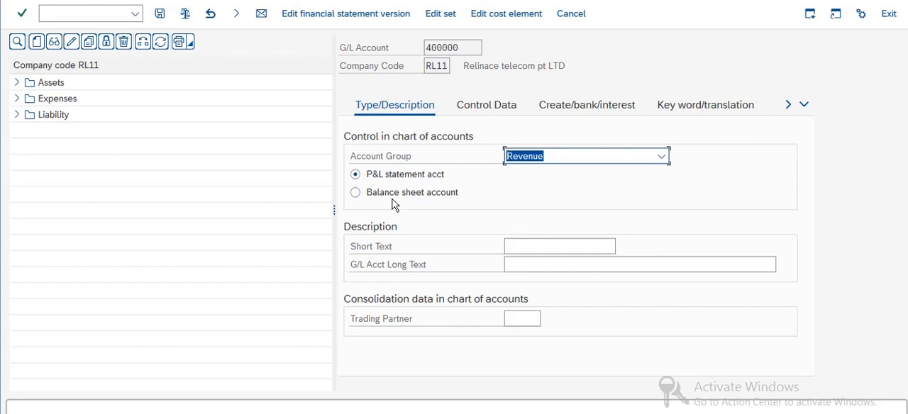
Set the account's short text to Cash Discount Recive and its long text to Cash Discount Recived A/C
{"action": "left_click", "coordinate": [528, 244]}
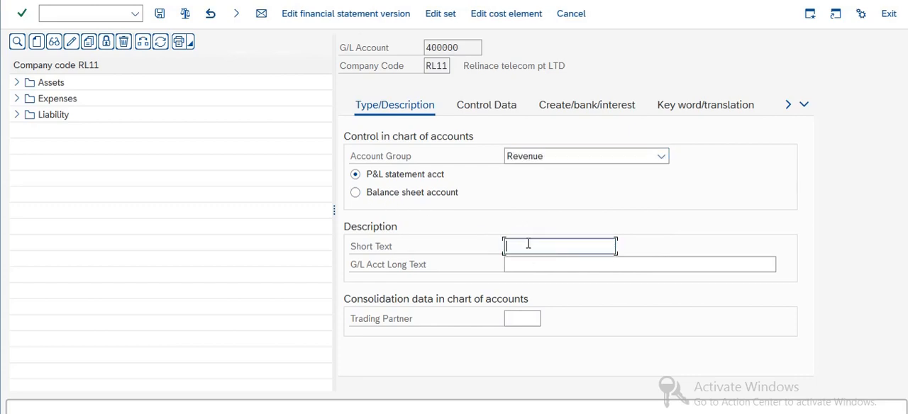
{"action": "type", "text": "Cas"}
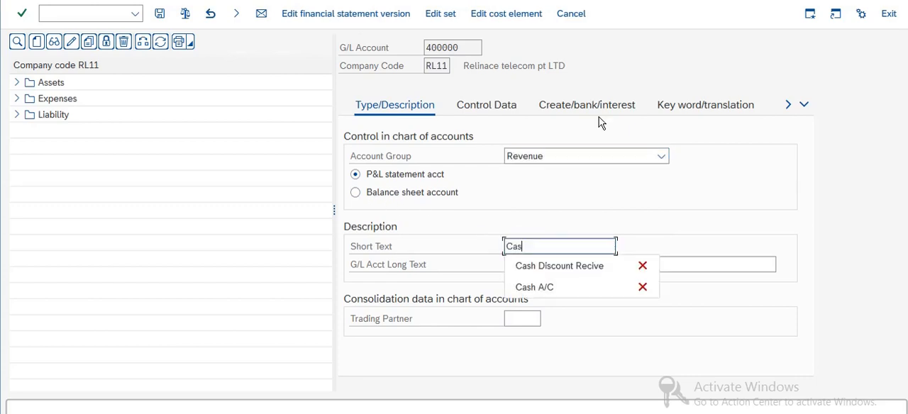
{"action": "left_click", "coordinate": [550, 265]}
{"action": "left_click", "coordinate": [556, 265]}
{"action": "type", "text": "Cas"}
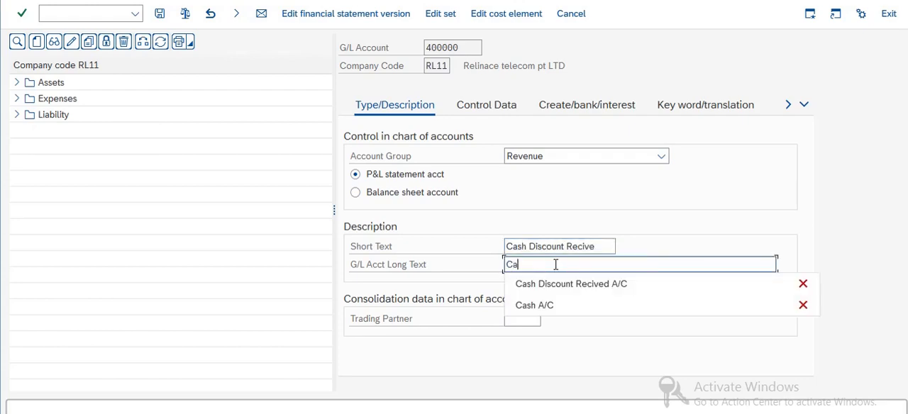
{"action": "left_click", "coordinate": [573, 283]}
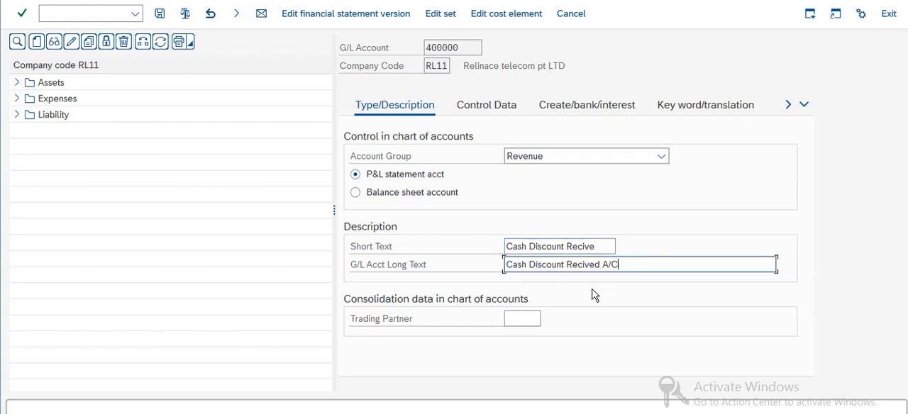
Enable Only balances in local crcy and Line item display in the G/L account's control data
{"action": "left_click", "coordinate": [474, 108]}
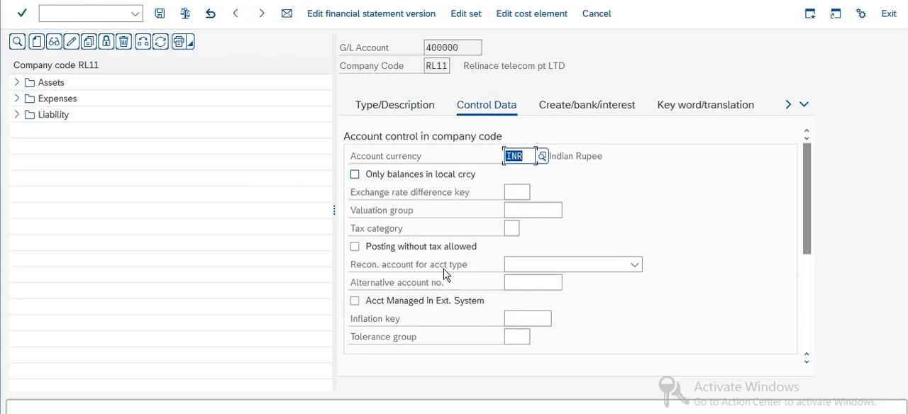
{"action": "left_click", "coordinate": [455, 175]}
{"action": "left_click", "coordinate": [355, 174]}
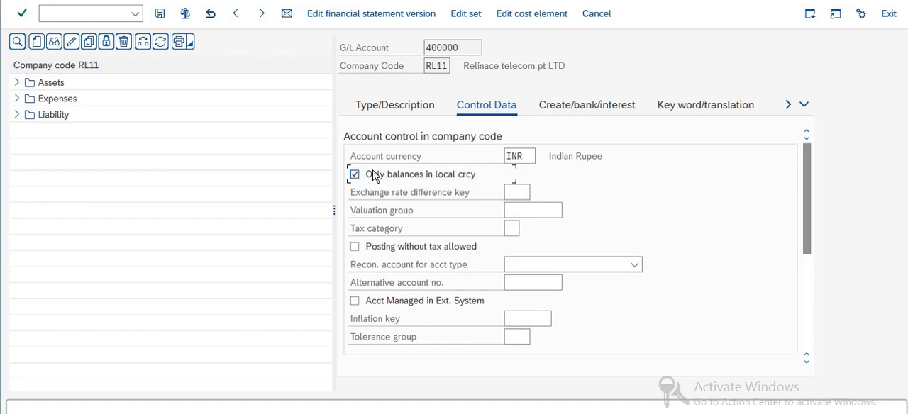
{"action": "scroll", "coordinate": [597, 239], "scroll_direction": "down", "scroll_amount": 5}
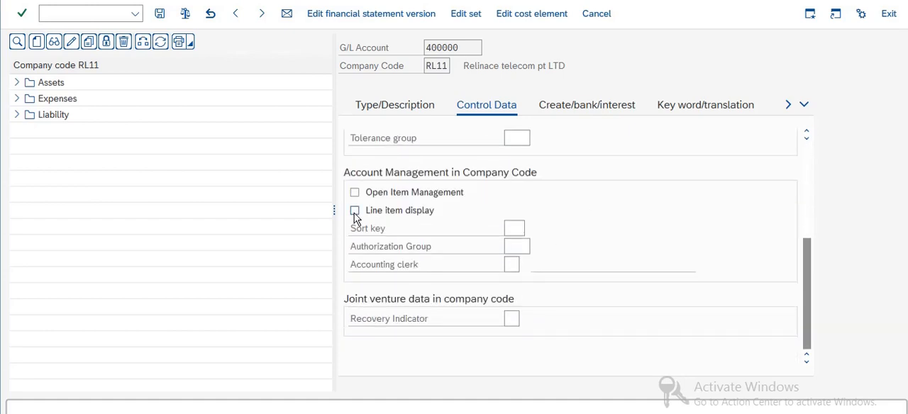
{"action": "left_click", "coordinate": [376, 211]}
{"action": "left_click", "coordinate": [354, 212]}
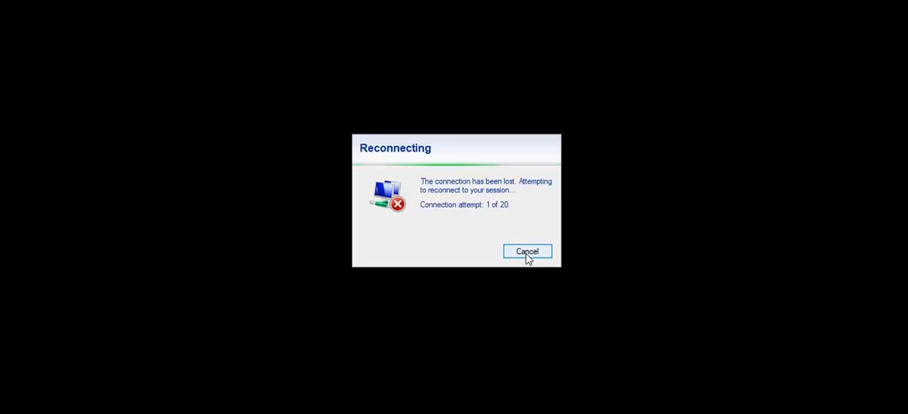
{"action": "left_click", "coordinate": [527, 252]}
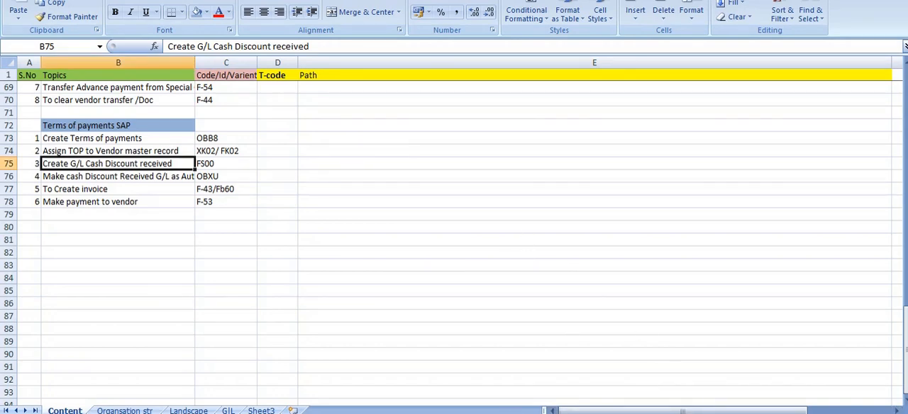
{"action": "left_click_drag", "start_coordinate": [684, 408], "coordinate": [672, 255]}
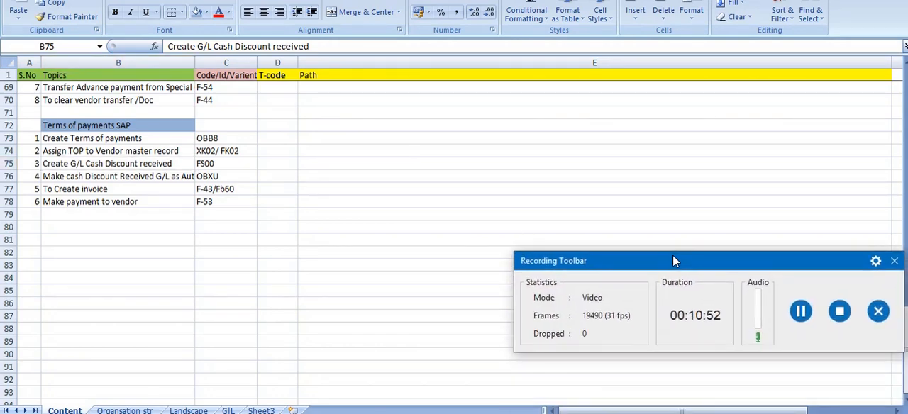
{"action": "left_click", "coordinate": [801, 307]}
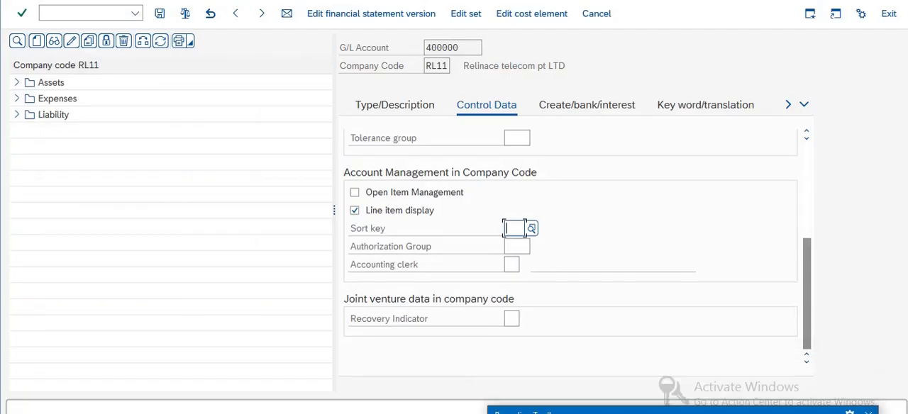
Fill in the sort key, set the field status group to G001, and save G/L account 400000
{"action": "left_click", "coordinate": [509, 228]}
{"action": "type", "text": "001"}
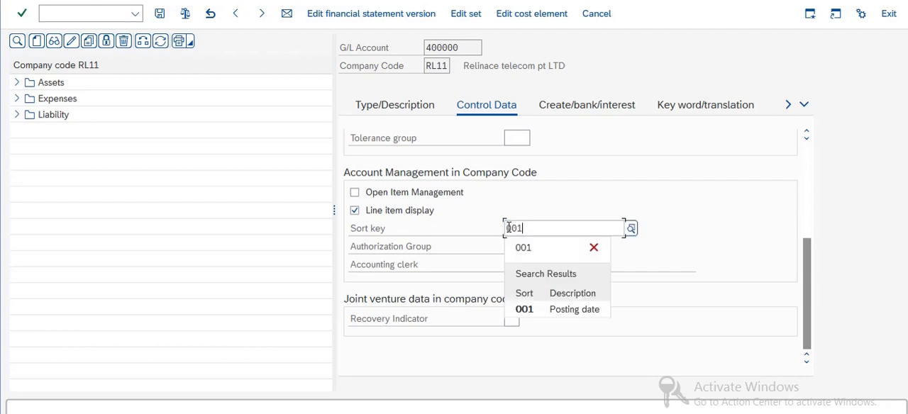
{"action": "scroll", "coordinate": [510, 232], "scroll_direction": "up", "scroll_amount": 3}
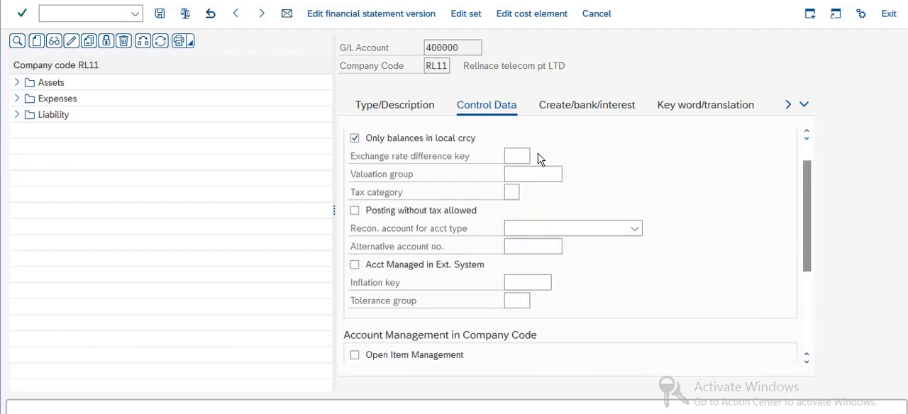
{"action": "scroll", "coordinate": [536, 165], "scroll_direction": "up", "scroll_amount": 1}
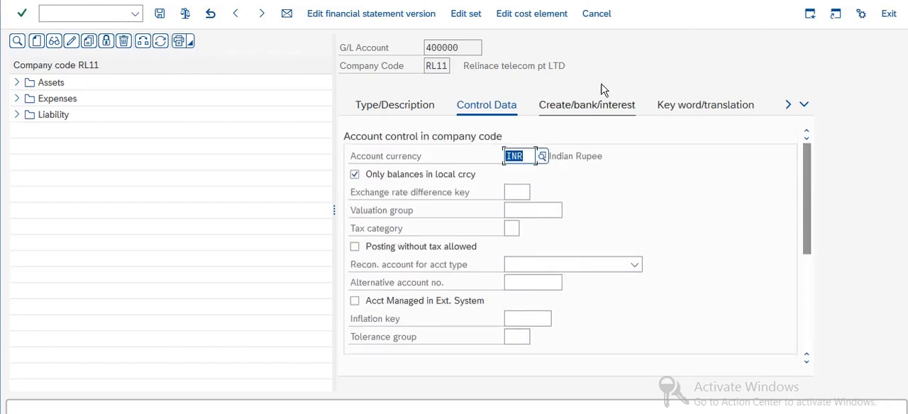
{"action": "left_click", "coordinate": [577, 105]}
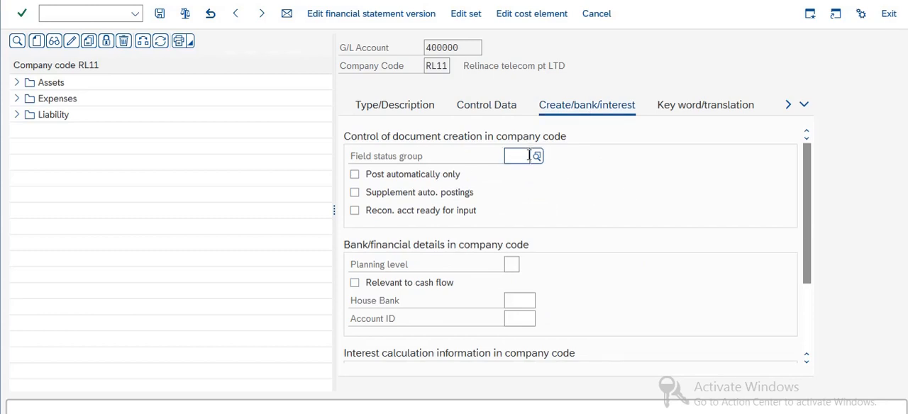
{"action": "type", "text": "G001"}
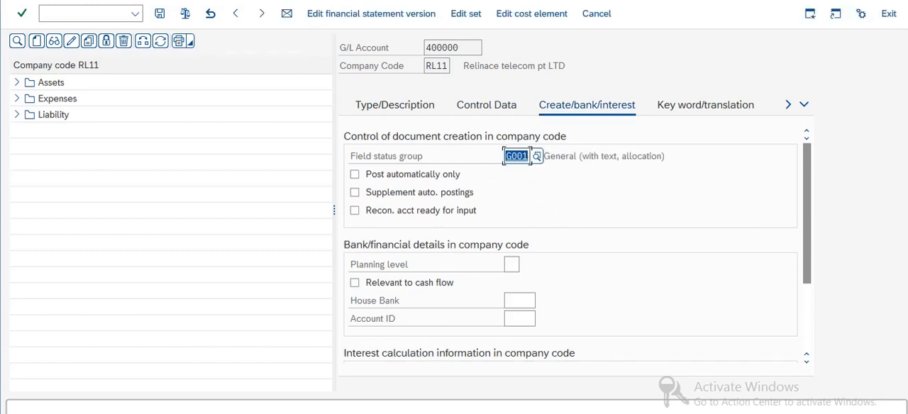
{"action": "left_click", "coordinate": [161, 14]}
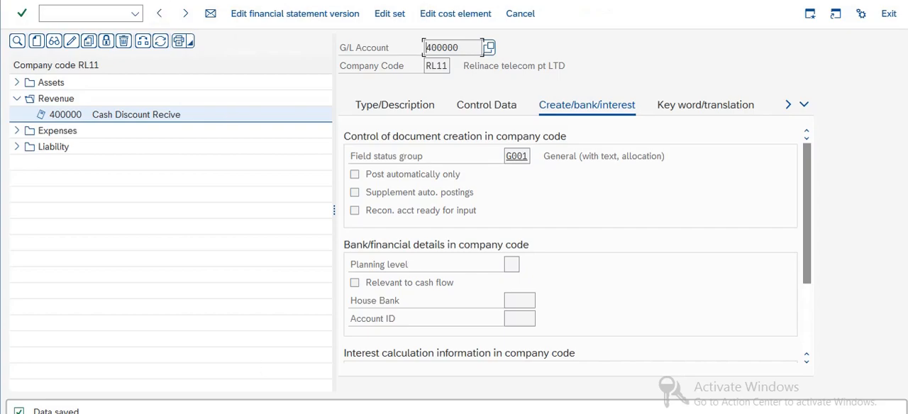
Switch to the Excel topic list and copy the transaction code OBXU for cash discount received auto posting
{"action": "key", "text": "alt+Tab"}
{"action": "left_click", "coordinate": [204, 263]}
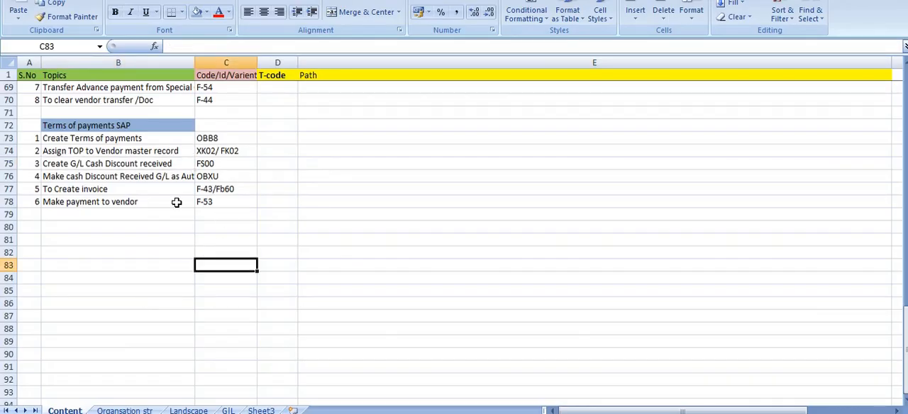
{"action": "left_click", "coordinate": [135, 177]}
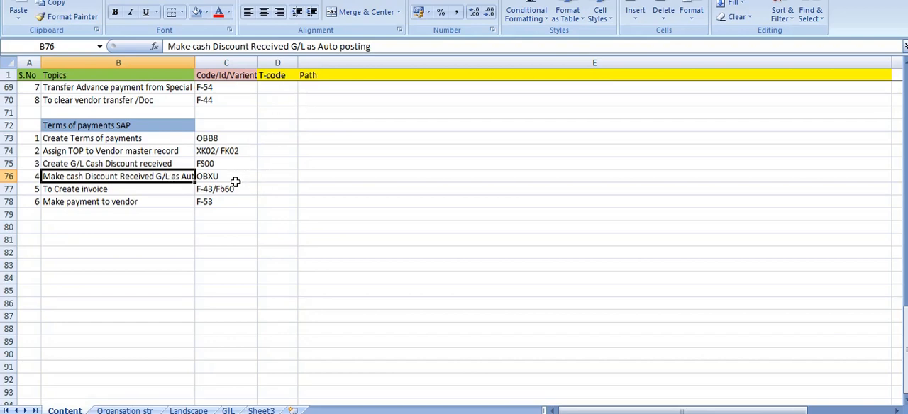
{"action": "left_click", "coordinate": [213, 178]}
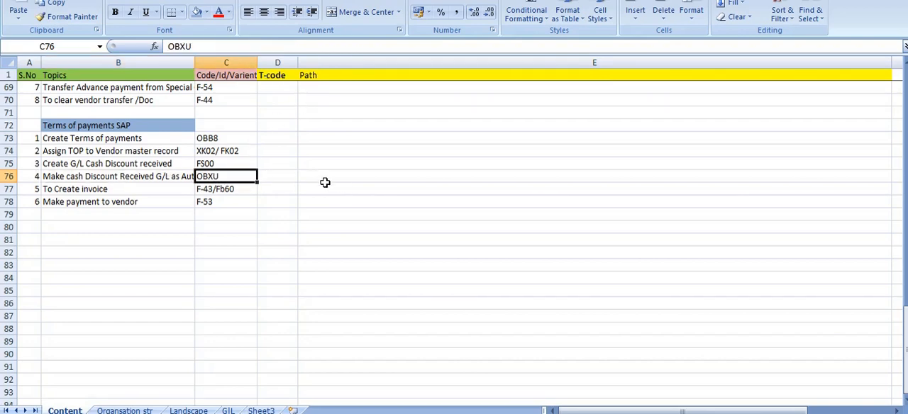
{"action": "key", "text": "ctrl+c"}
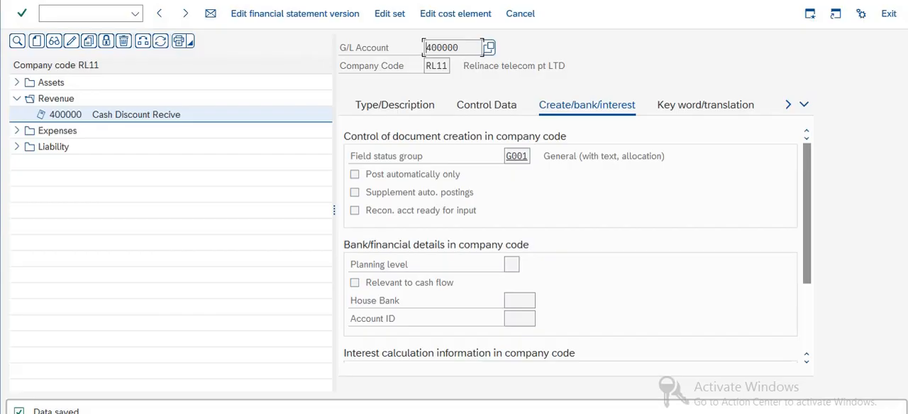
Switch to the SAP Easy Access session and run transaction OBXU for chart of accounts RL11
{"action": "mouse_move", "coordinate": [220, 411]}
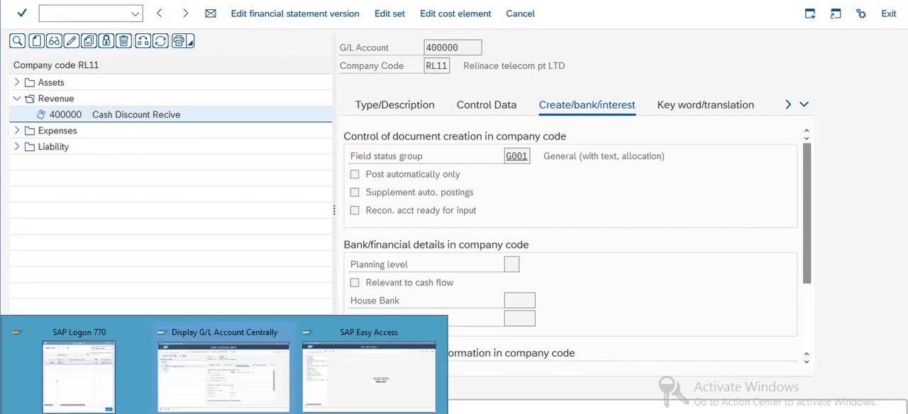
{"action": "left_click", "coordinate": [368, 379]}
{"action": "left_click", "coordinate": [46, 14]}
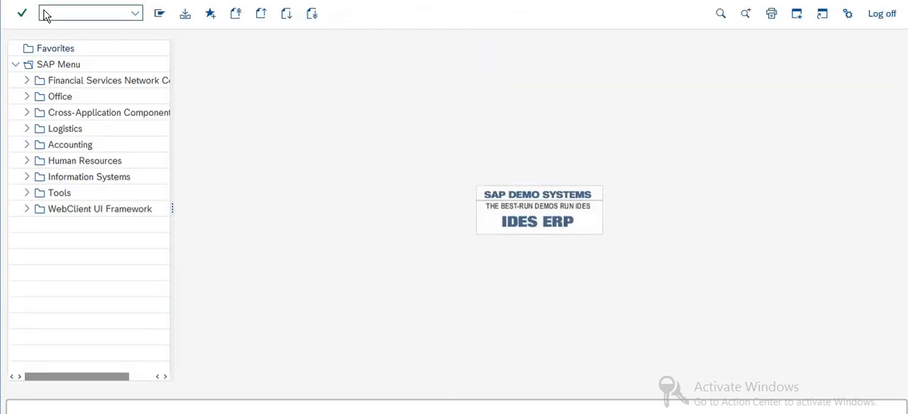
{"action": "key", "text": "ctrl+v"}
{"action": "key", "text": "Return"}
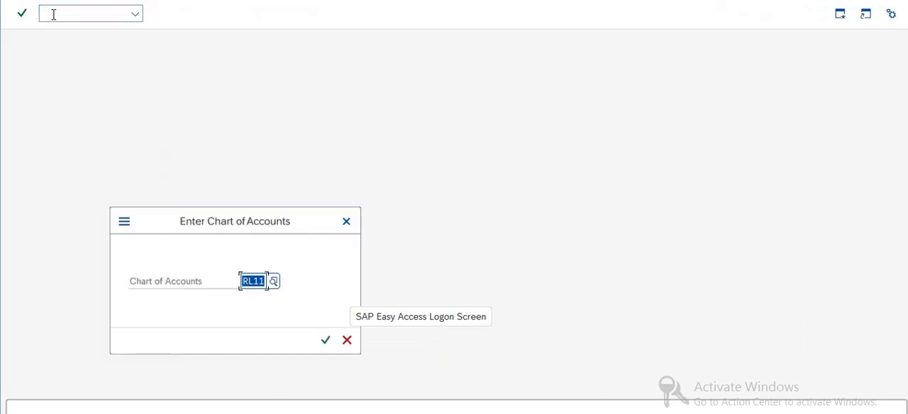
{"action": "left_click", "coordinate": [325, 341]}
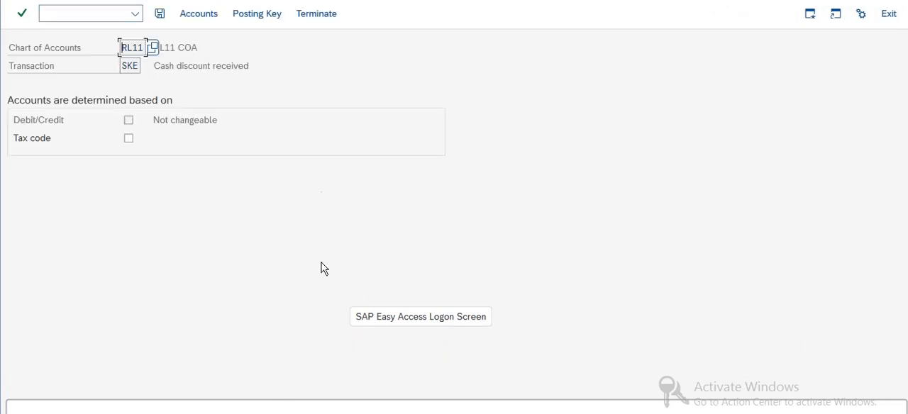
Save the posting rules of transaction SKE, Cash discount received, and open its account assignment
{"action": "left_click", "coordinate": [199, 19]}
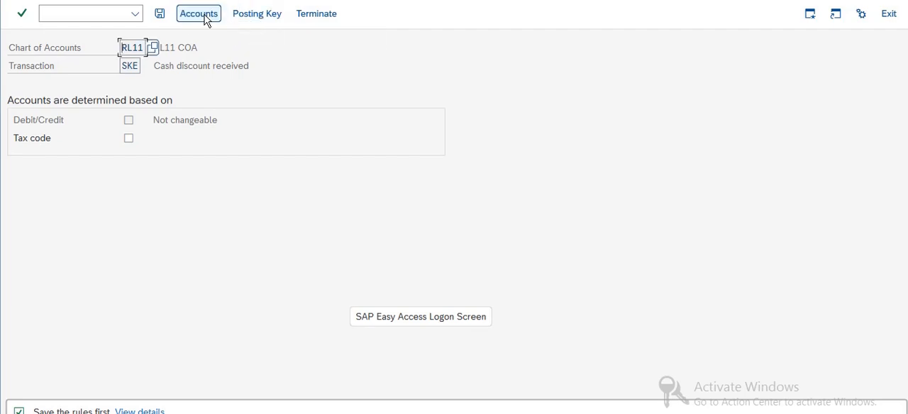
{"action": "left_click", "coordinate": [268, 20]}
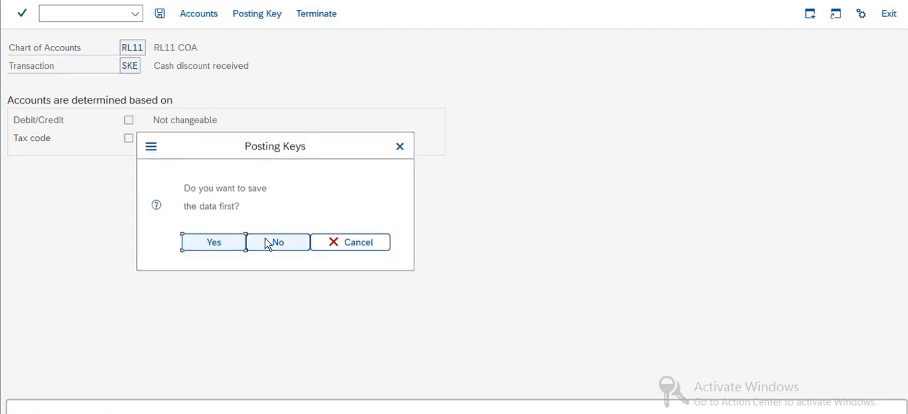
{"action": "left_click", "coordinate": [226, 247]}
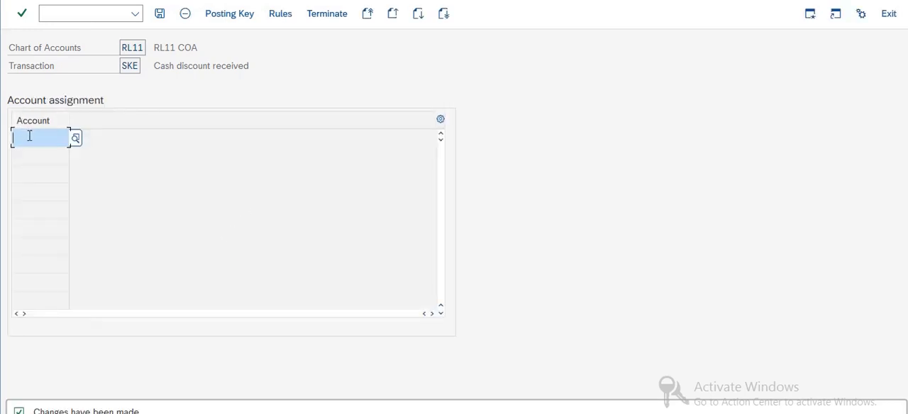
Assign G/L account 400000 to Cash discount received, save it in the proposed customizing request, and leave the transaction
{"action": "left_click", "coordinate": [75, 138]}
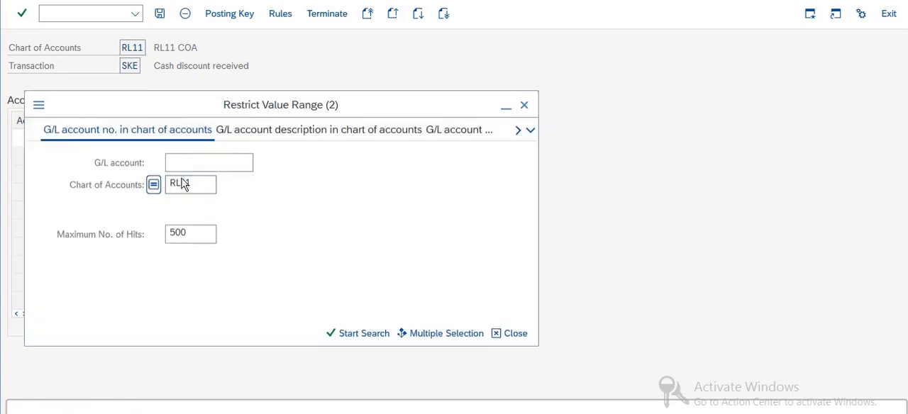
{"action": "left_click", "coordinate": [189, 159]}
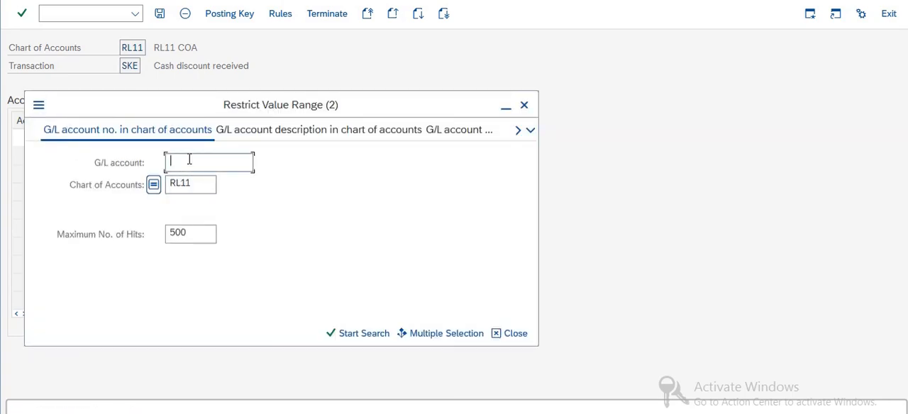
{"action": "key", "text": "Return"}
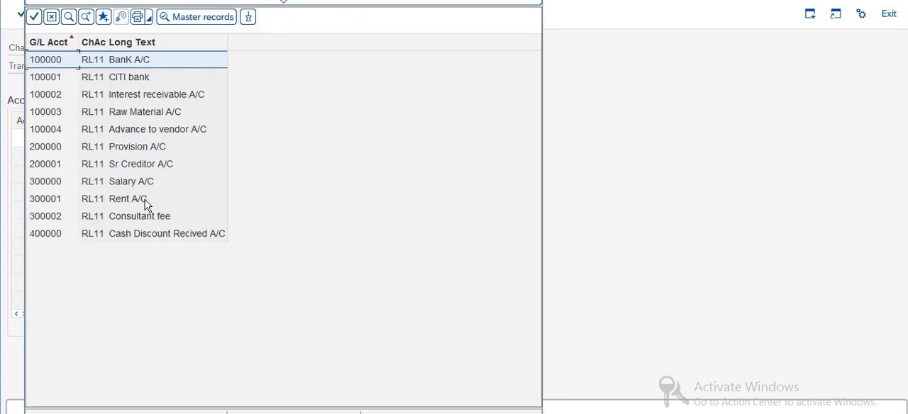
{"action": "double_click", "coordinate": [145, 236]}
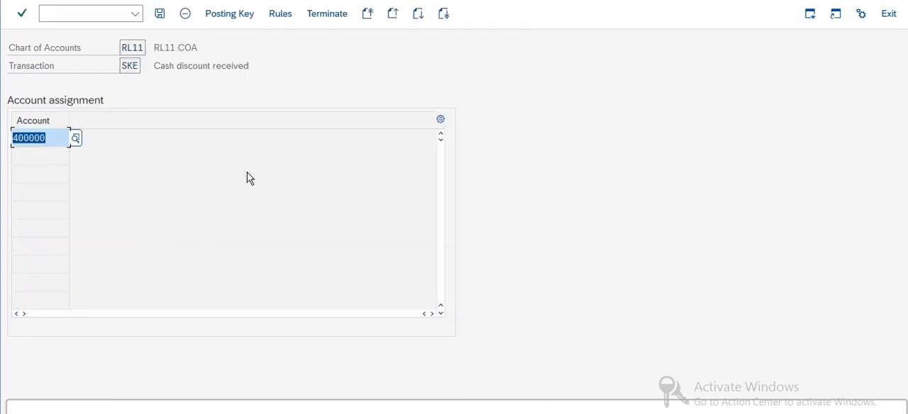
{"action": "left_click", "coordinate": [159, 13]}
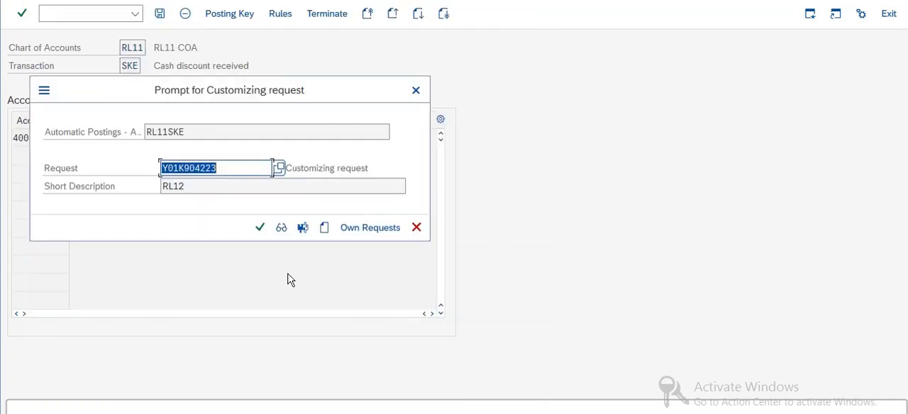
{"action": "left_click", "coordinate": [260, 228]}
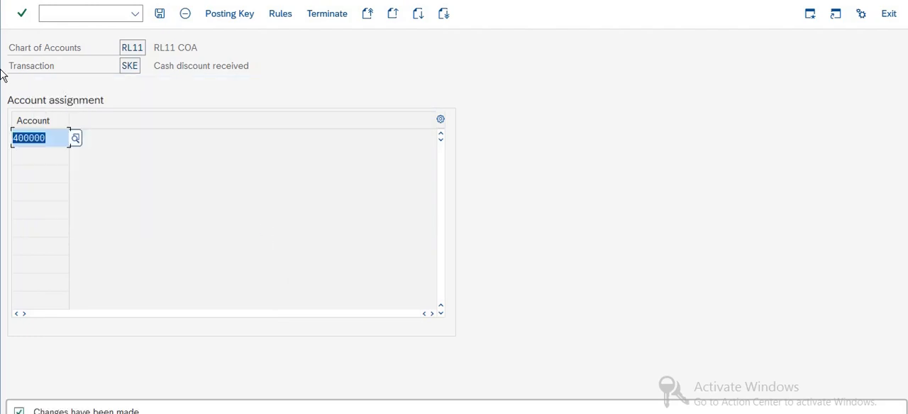
{"action": "key", "text": "F3"}
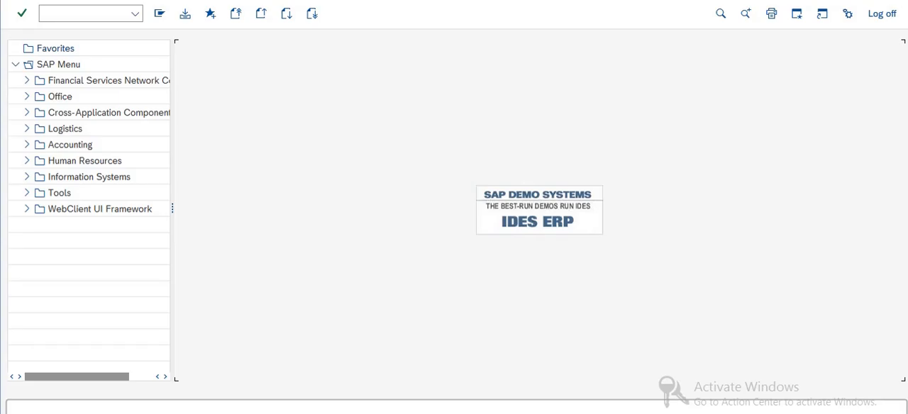
Switch to the Excel topic list and review the terms of payment tasks up to creating the invoice
{"action": "key", "text": "alt+Tab"}
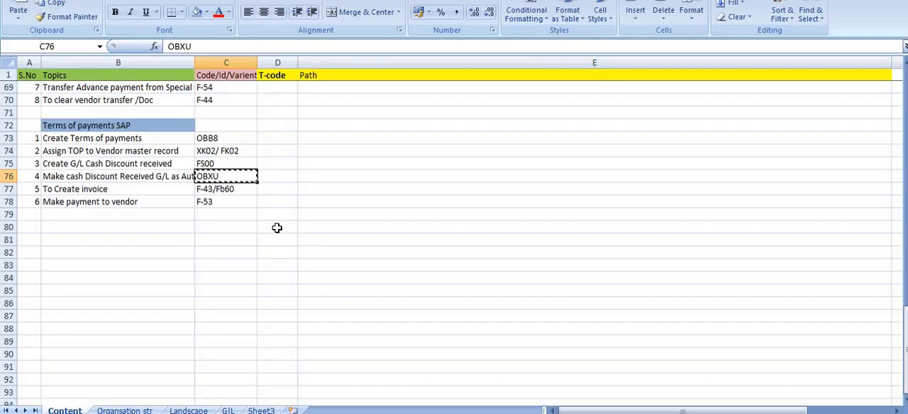
{"action": "left_click", "coordinate": [99, 188]}
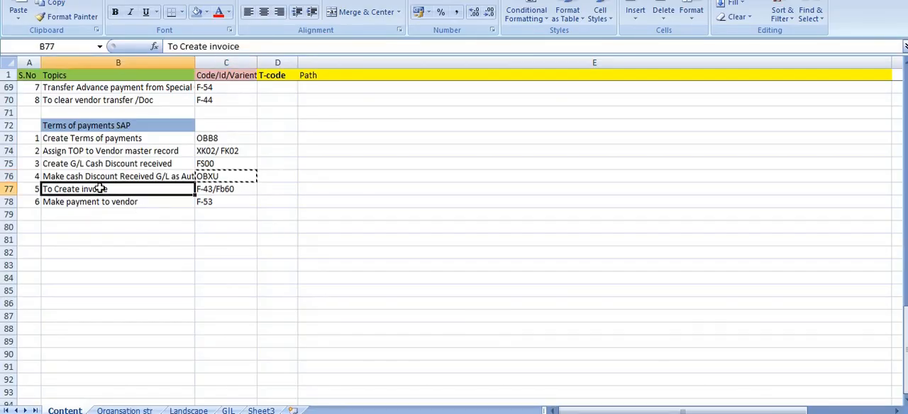
{"action": "left_click", "coordinate": [175, 149]}
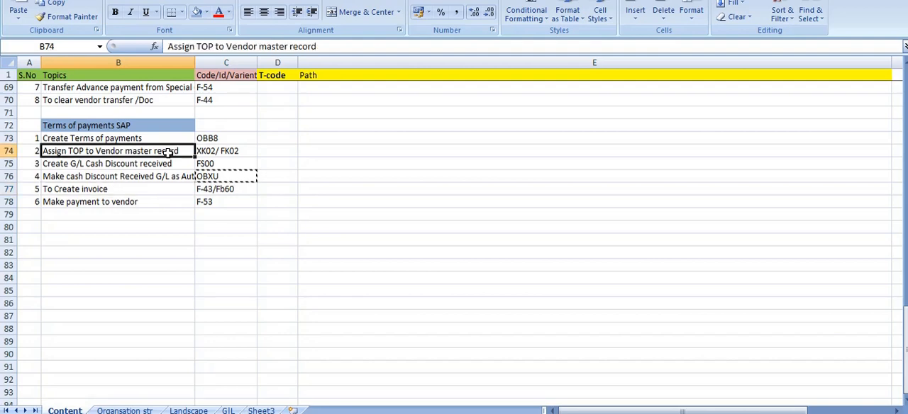
{"action": "left_click", "coordinate": [161, 167]}
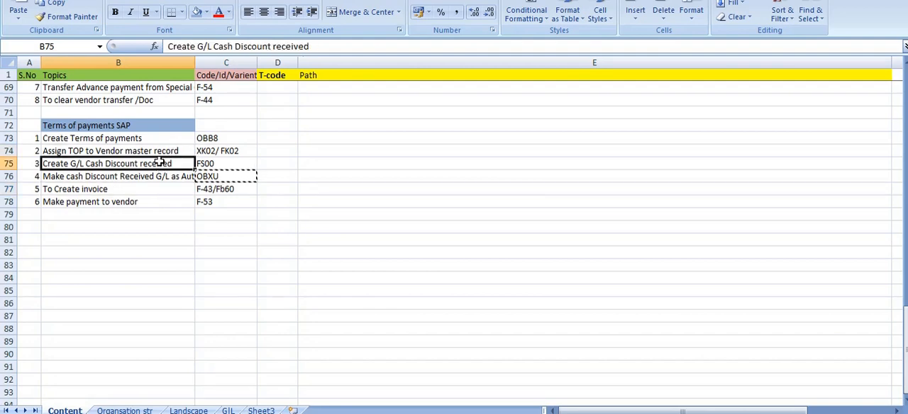
{"action": "left_click", "coordinate": [125, 178]}
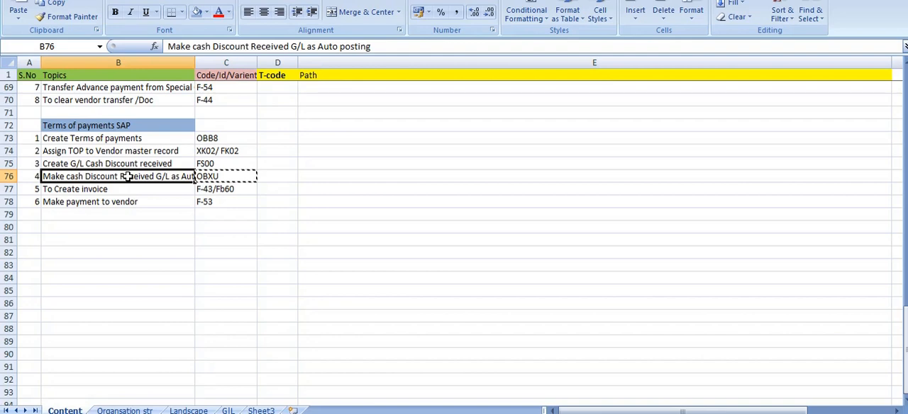
{"action": "left_click", "coordinate": [103, 190]}
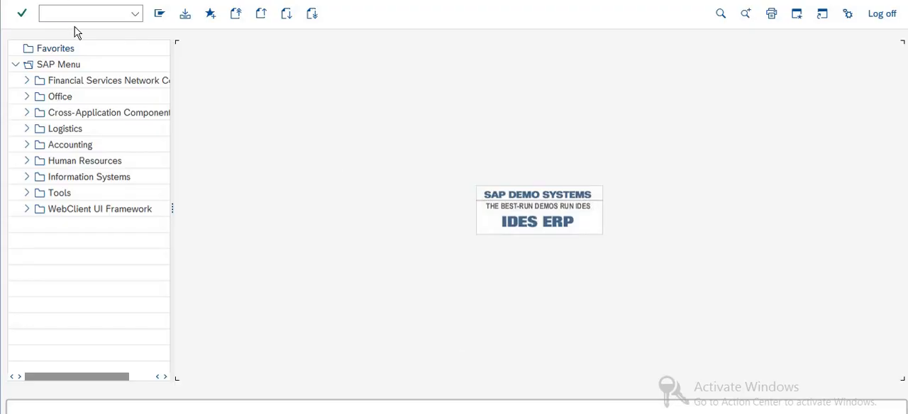
Switch to SAP, start vendor invoice entry with transaction F-43, and set the document date to 16.10.2021
{"action": "left_click", "coordinate": [65, 12]}
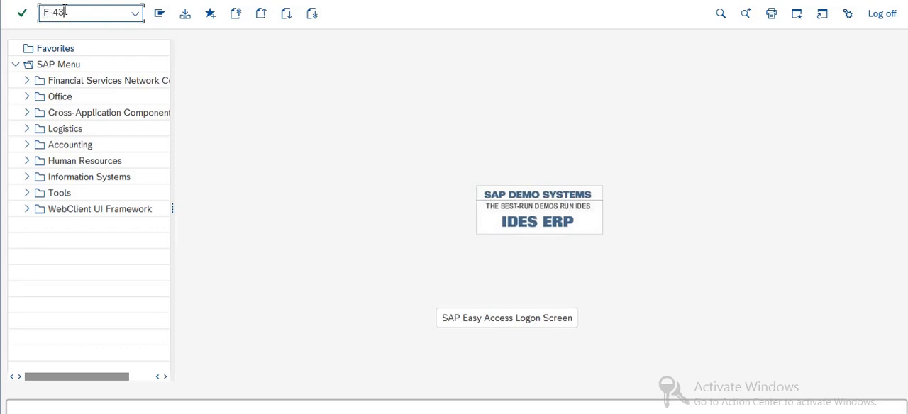
{"action": "key", "text": "Return"}
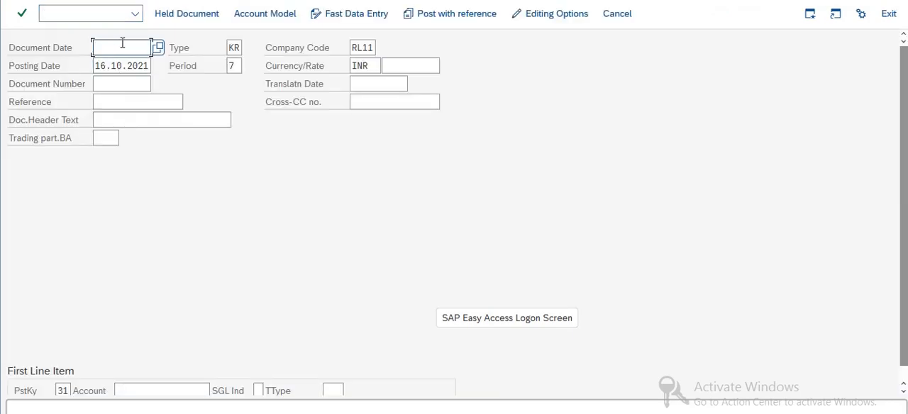
{"action": "left_click", "coordinate": [122, 44]}
{"action": "left_click", "coordinate": [111, 67]}
Find the vendors of company code RL11 and select the first listed one as the account of the invoice's first line item
{"action": "left_click", "coordinate": [132, 389]}
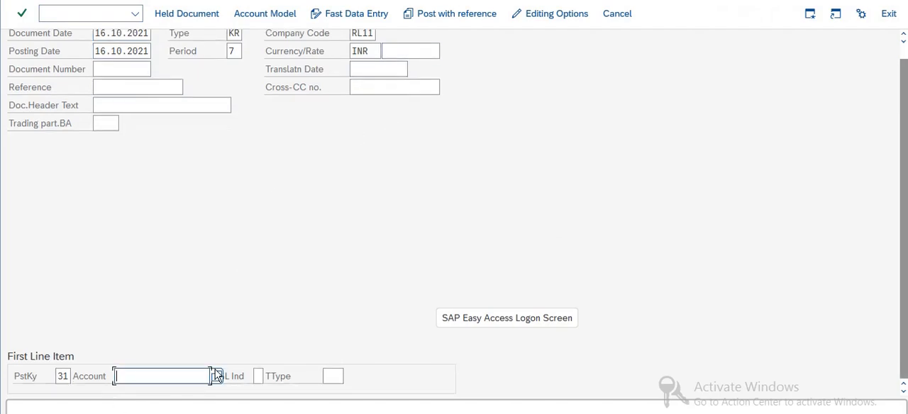
{"action": "key", "text": "F4"}
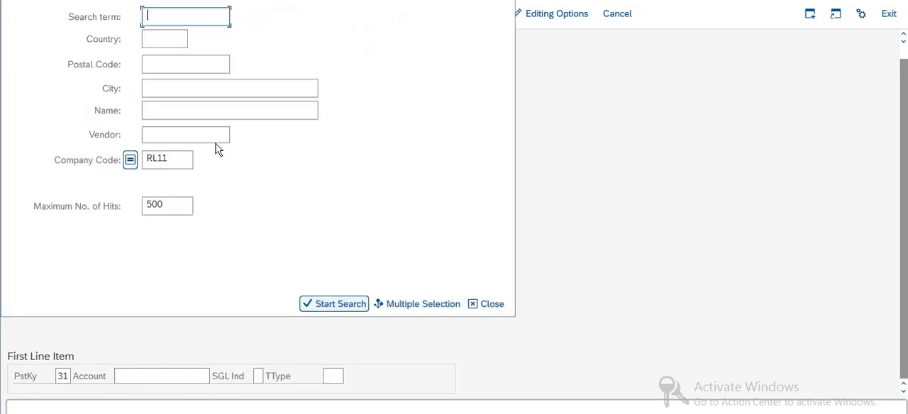
{"action": "left_click", "coordinate": [178, 137]}
{"action": "key", "text": "Return"}
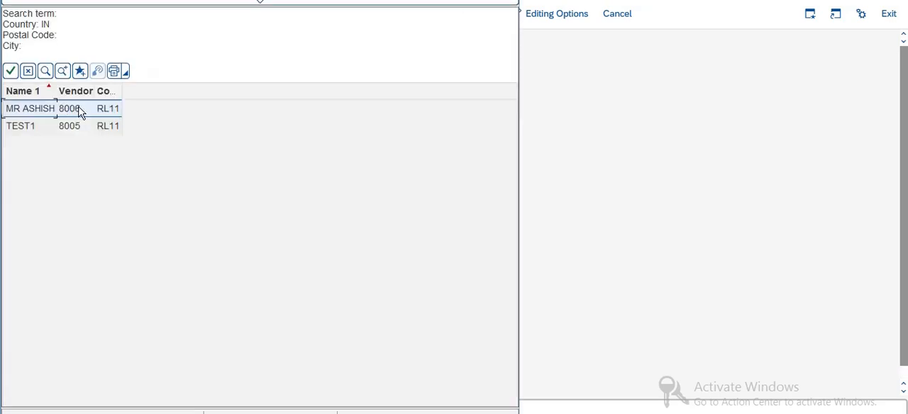
{"action": "double_click", "coordinate": [83, 115]}
{"action": "key", "text": "Return"}
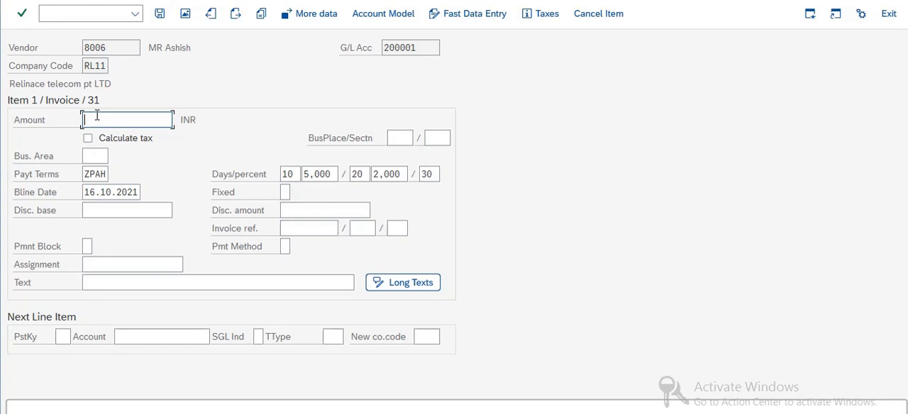
Set the vendor item amount to 500000 INR, check its vendor and payment terms ZPAH, and try to validate the item
{"action": "type", "text": "500000"}
{"action": "double_click", "coordinate": [85, 174]}
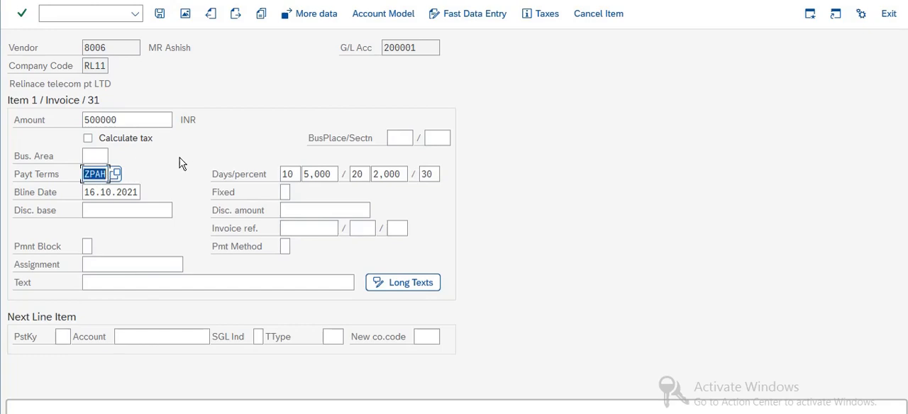
{"action": "double_click", "coordinate": [114, 47]}
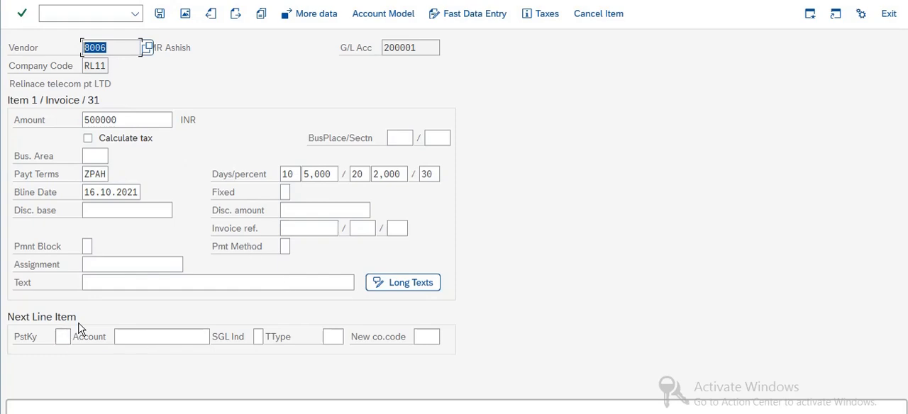
{"action": "key", "text": "Return"}
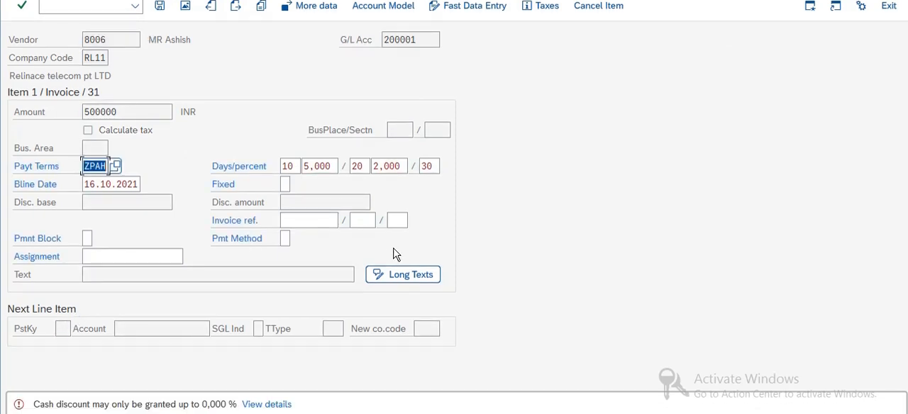
From the cash discount message's details, go to tolerance customizing and open the company code RL11 entry with a blank tolerance group
{"action": "left_click", "coordinate": [274, 405]}
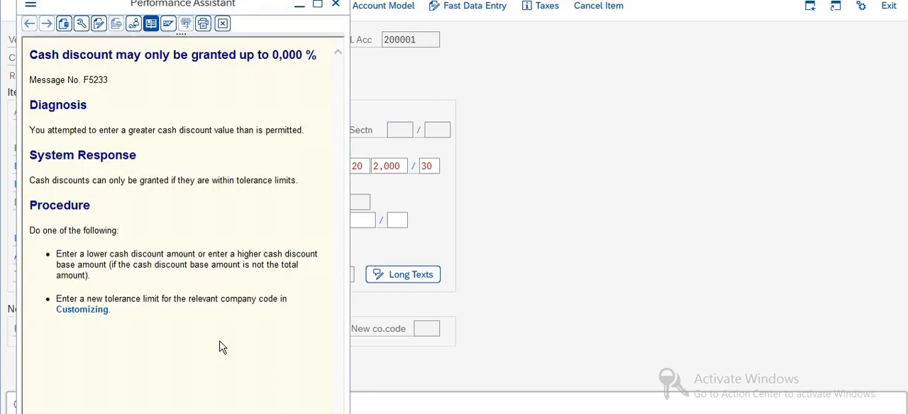
{"action": "left_click", "coordinate": [83, 313]}
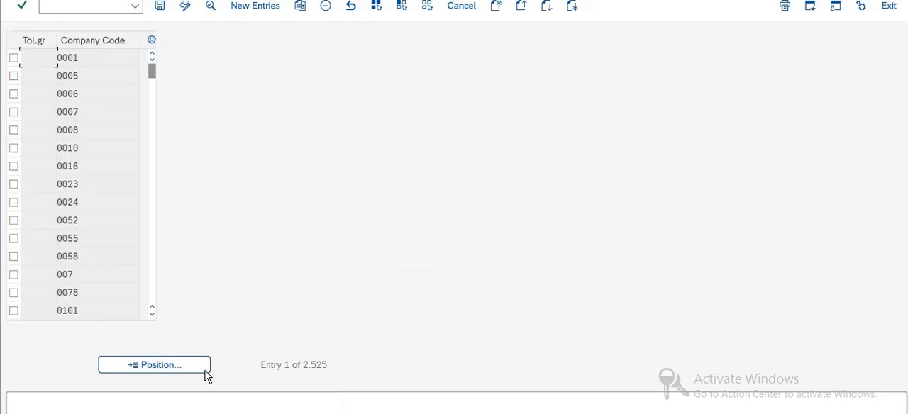
{"action": "left_click", "coordinate": [182, 368]}
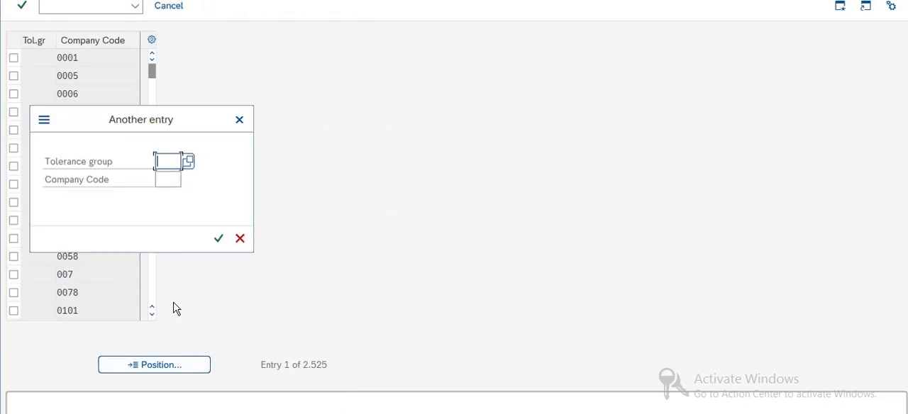
{"action": "left_click", "coordinate": [168, 178]}
{"action": "type", "text": "RL11"}
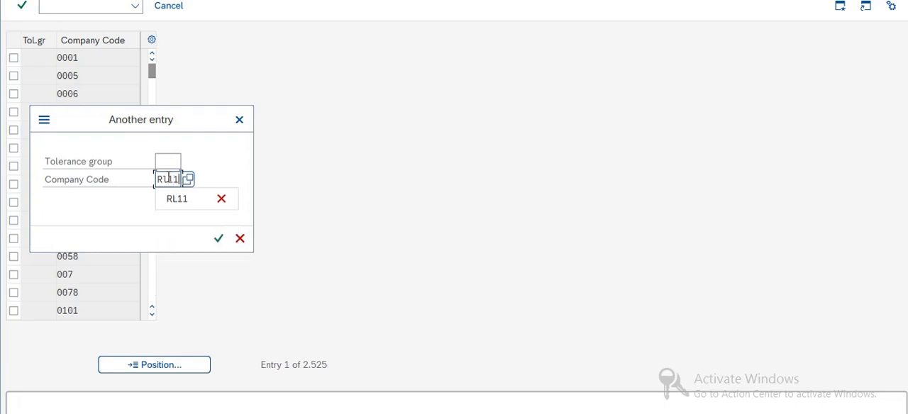
{"action": "key", "text": "Return"}
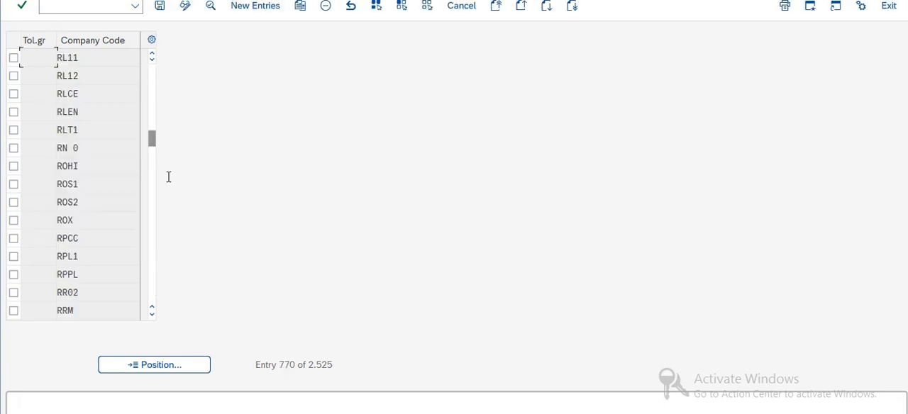
{"action": "left_click", "coordinate": [16, 59]}
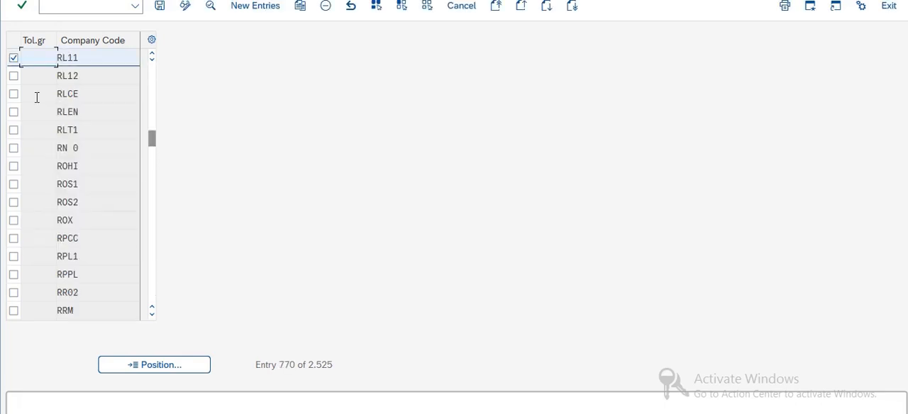
{"action": "left_click", "coordinate": [193, 366]}
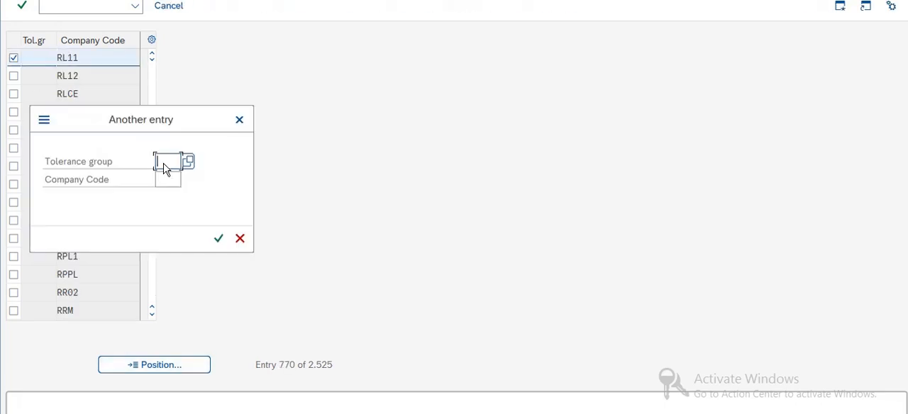
{"action": "left_click", "coordinate": [239, 120]}
{"action": "left_click", "coordinate": [95, 59]}
{"action": "double_click", "coordinate": [95, 59]}
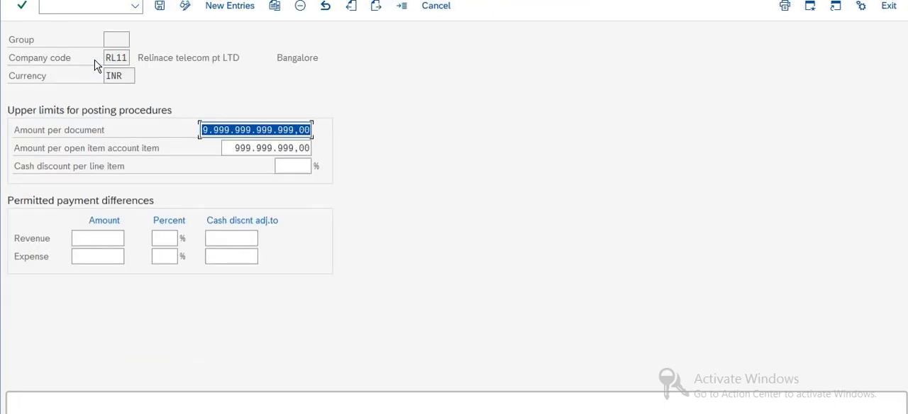
Set the cash discount per line item to 5 %, save it in the proposed customizing request, and leave the tolerance settings
{"action": "left_click", "coordinate": [299, 170]}
{"action": "type", "text": "5"}
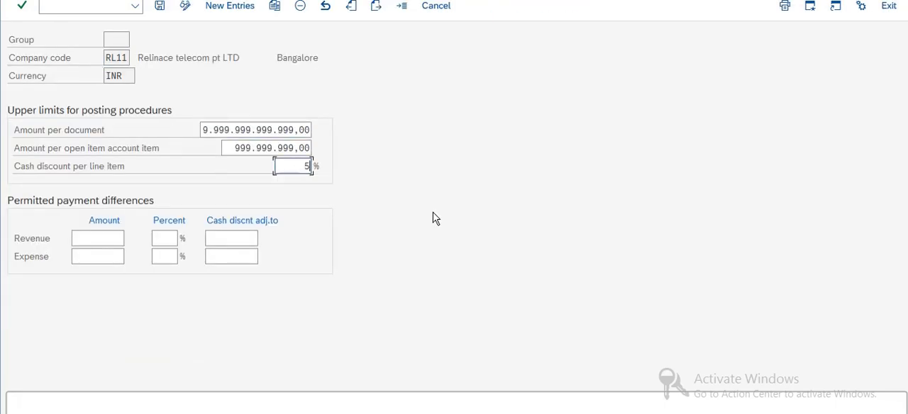
{"action": "left_click", "coordinate": [159, 6]}
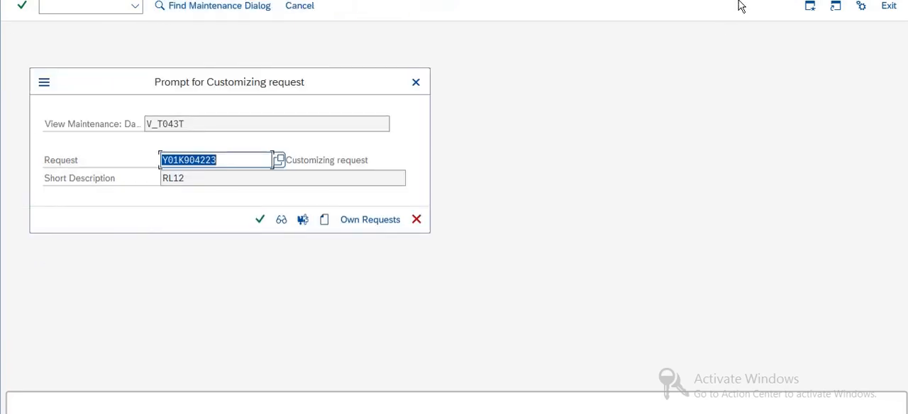
{"action": "left_click", "coordinate": [260, 227]}
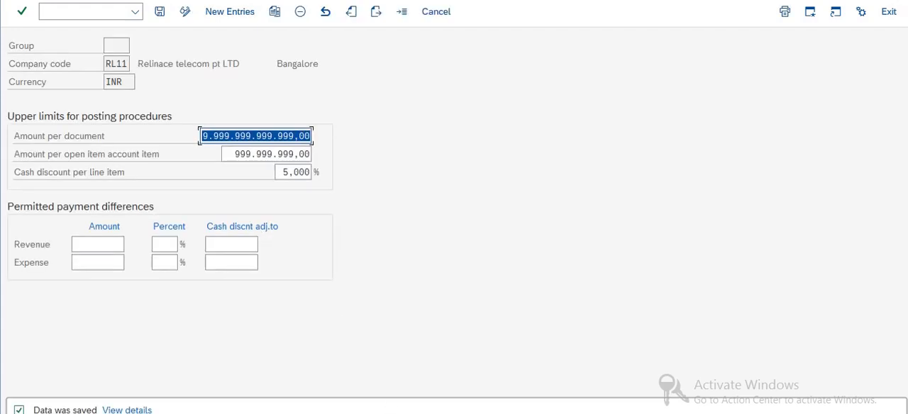
{"action": "left_click", "coordinate": [22, 11]}
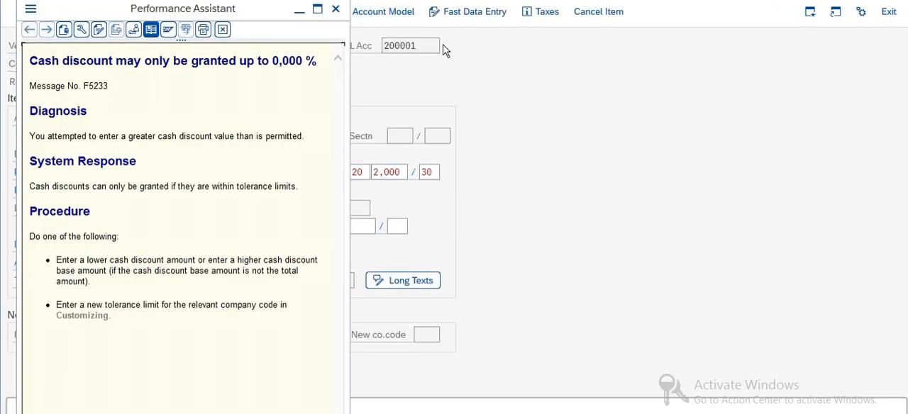
Close the cash discount message help and try to validate the vendor invoice item again
{"action": "left_click", "coordinate": [335, 9]}
{"action": "left_click", "coordinate": [194, 222]}
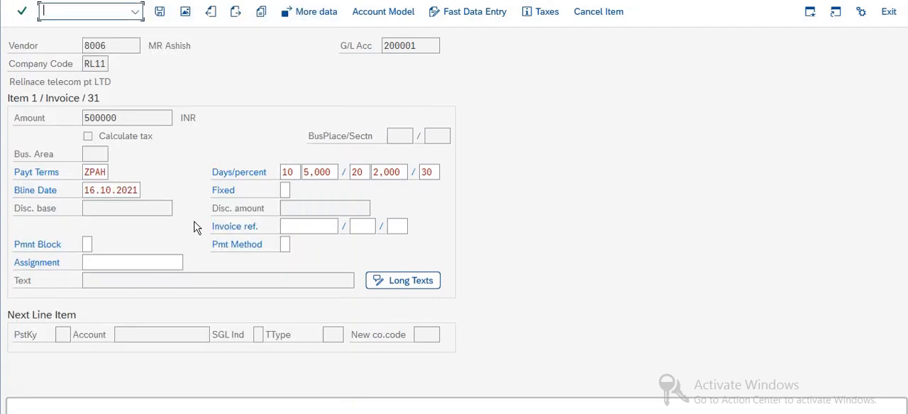
{"action": "key", "text": "Return"}
Restart vendor invoice entry with transaction F-43 and set the document date to 16.10.2021
{"action": "left_click", "coordinate": [108, 8]}
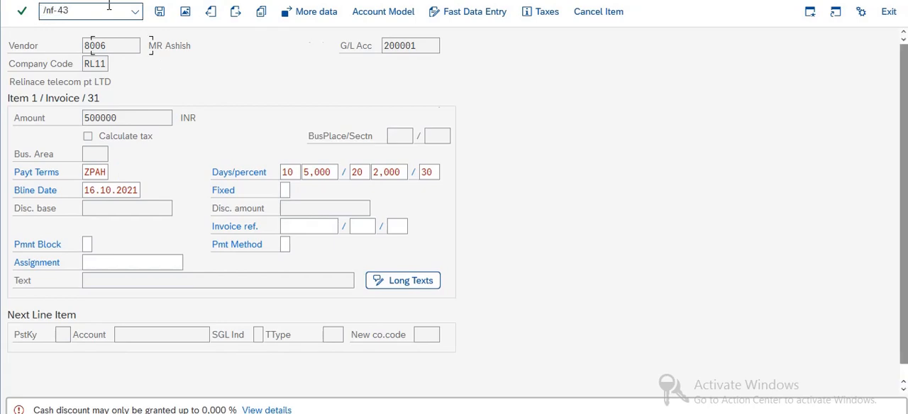
{"action": "key", "text": "Return"}
{"action": "left_click", "coordinate": [130, 46]}
{"action": "left_click", "coordinate": [125, 65]}
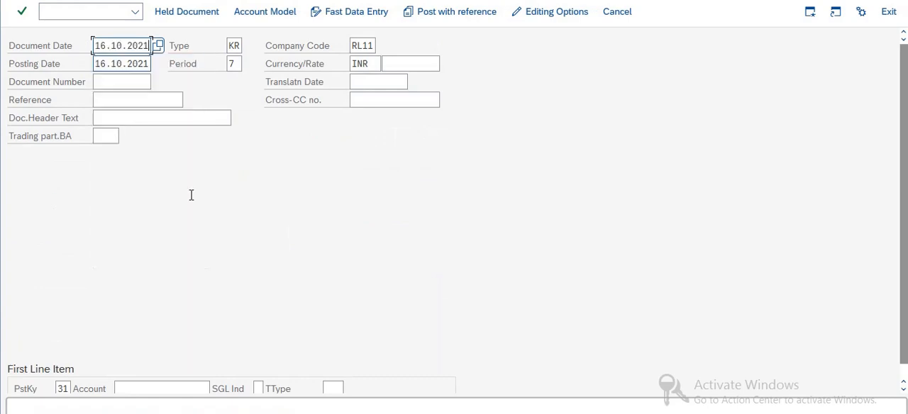
{"action": "key", "text": "Return"}
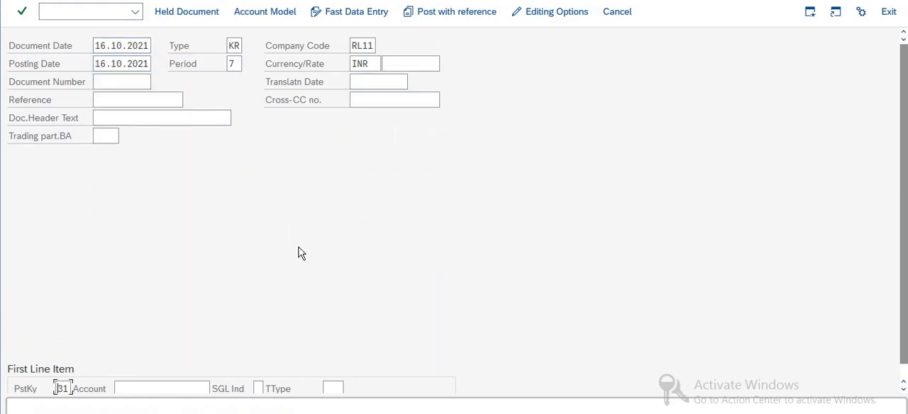
Enter the same vendor account in the first line item, set its amount to 50000 INR, and validate the item
{"action": "left_click", "coordinate": [124, 376]}
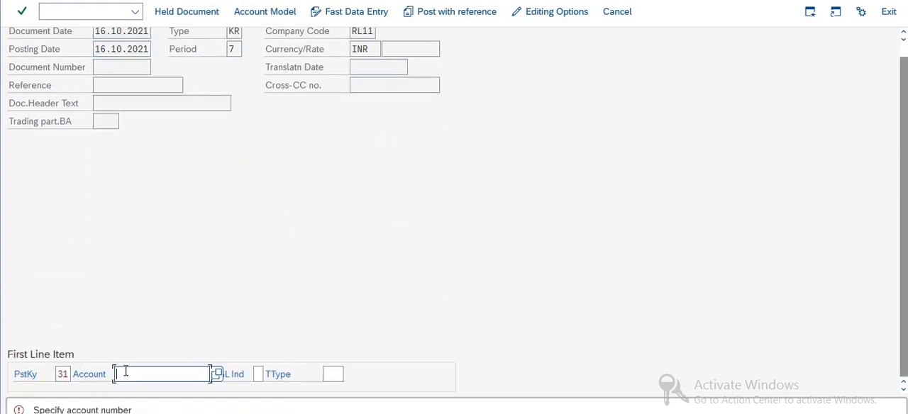
{"action": "type", "text": "8006"}
{"action": "key", "text": "Return"}
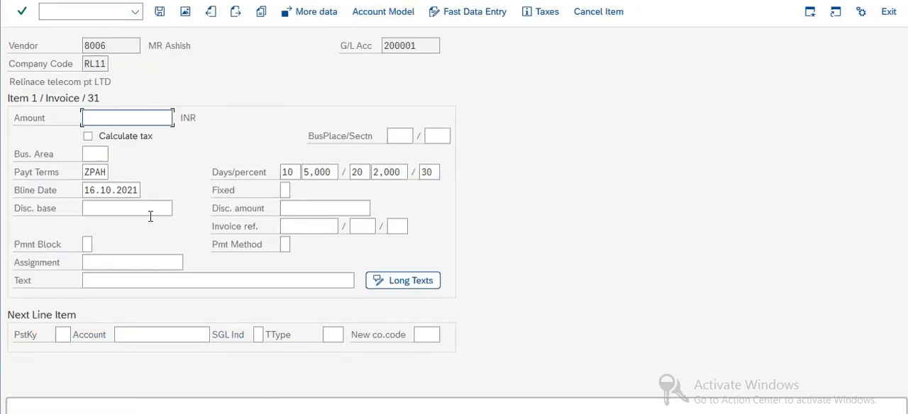
{"action": "type", "text": "50000"}
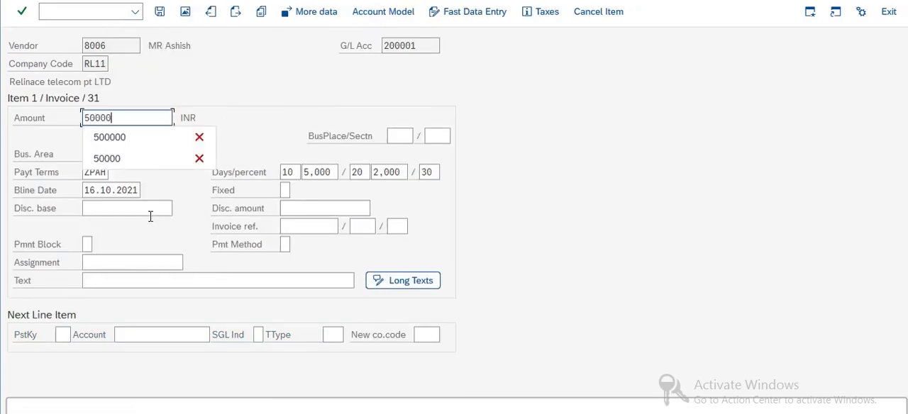
{"action": "left_click", "coordinate": [148, 226]}
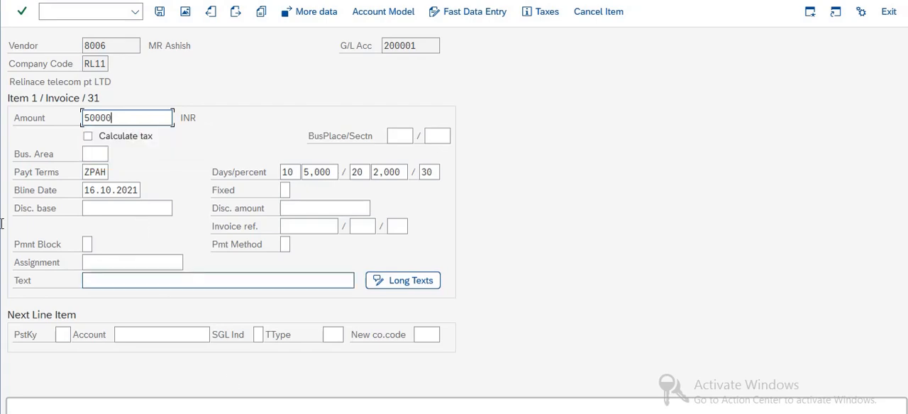
{"action": "left_click", "coordinate": [42, 176]}
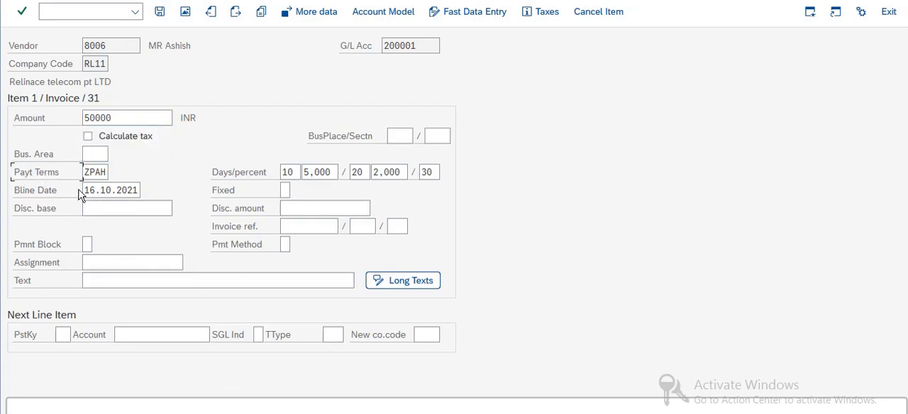
{"action": "key", "text": "Return"}
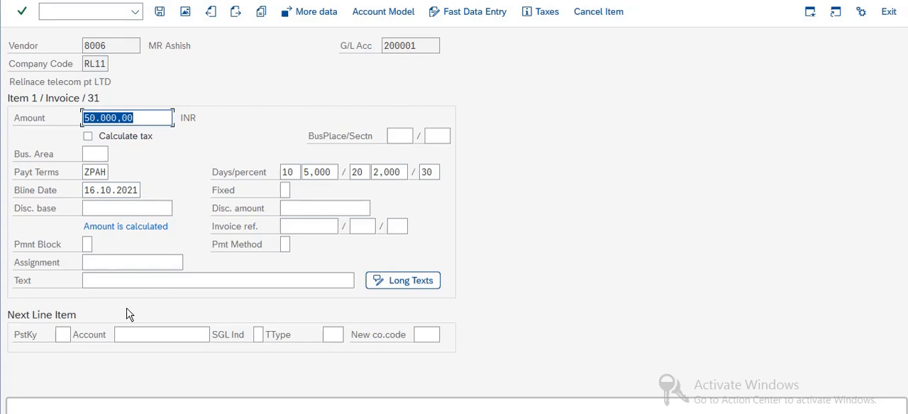
Add the second line item with posting key 40 and the Raw Material A/C general ledger account
{"action": "left_click", "coordinate": [63, 335]}
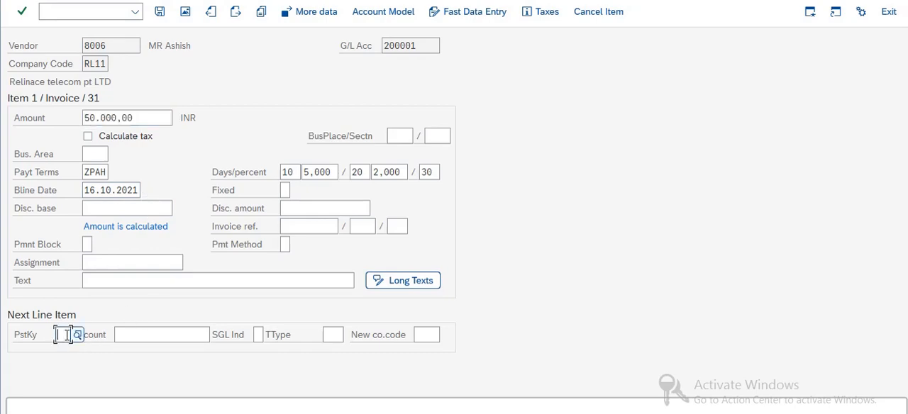
{"action": "type", "text": "40"}
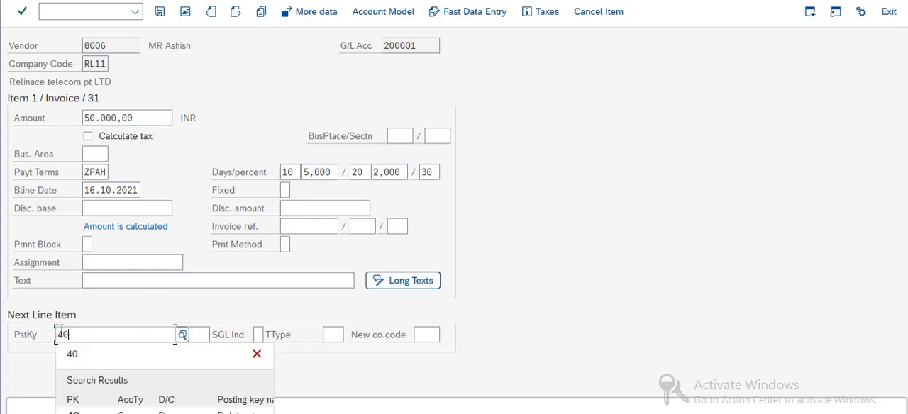
{"action": "key", "text": "Return"}
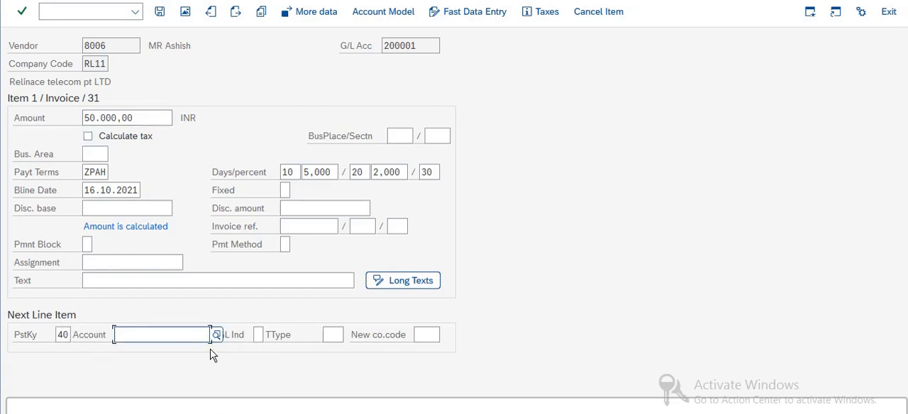
{"action": "left_click", "coordinate": [178, 341]}
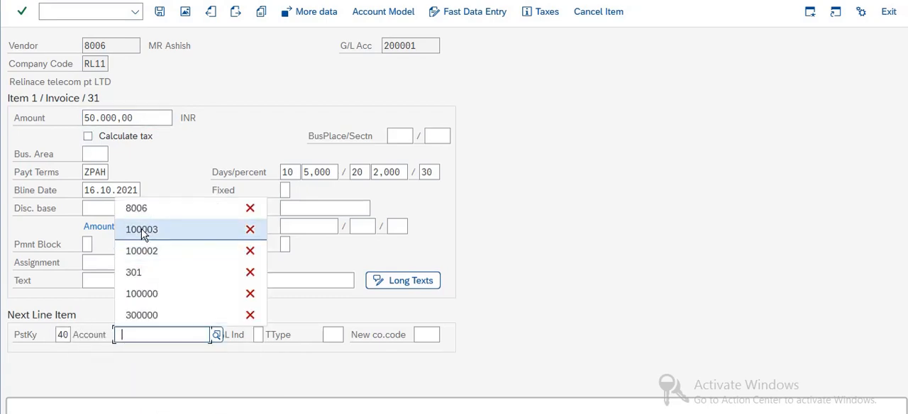
{"action": "left_click", "coordinate": [217, 335]}
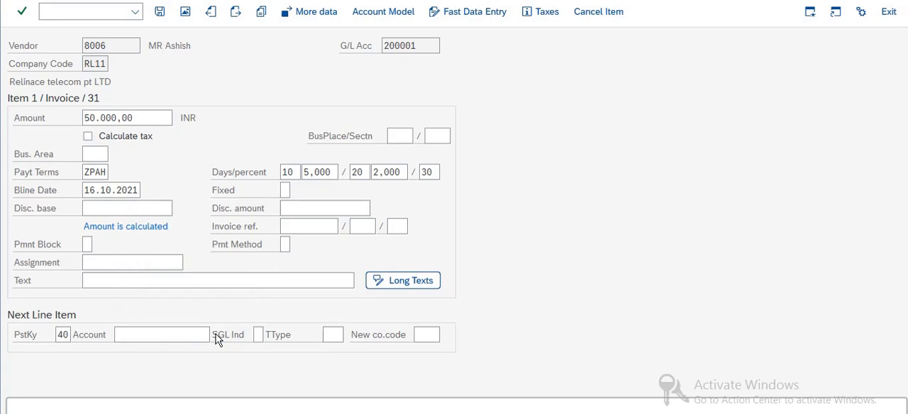
{"action": "key", "text": "Return"}
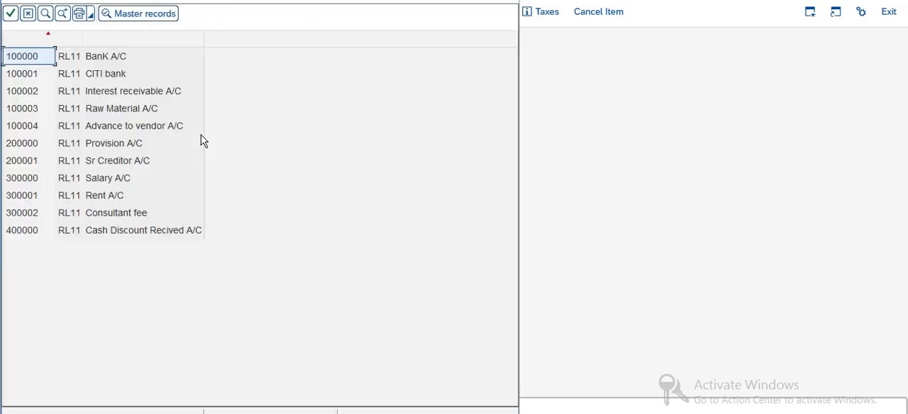
{"action": "double_click", "coordinate": [118, 112]}
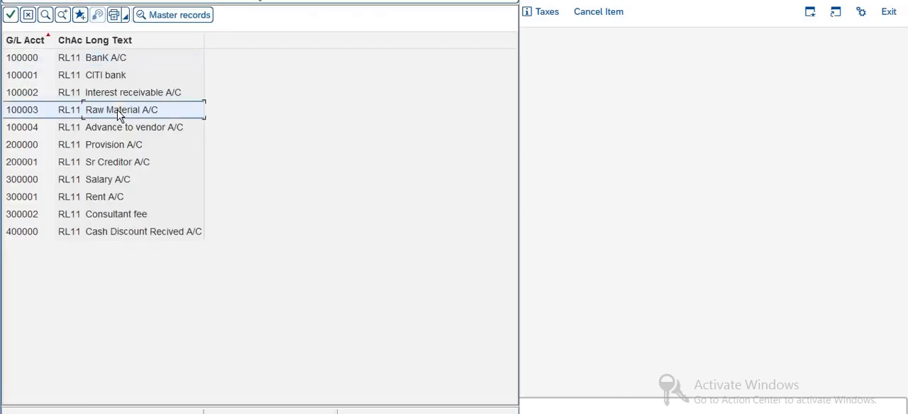
{"action": "key", "text": "Return"}
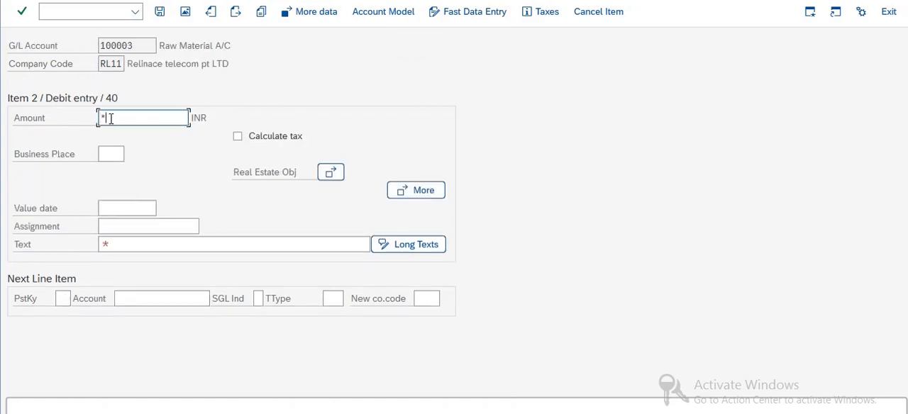
Fill the debit item's amount with * and its text with +, and validate the item
{"action": "type", "text": "*"}
{"action": "left_click", "coordinate": [115, 245]}
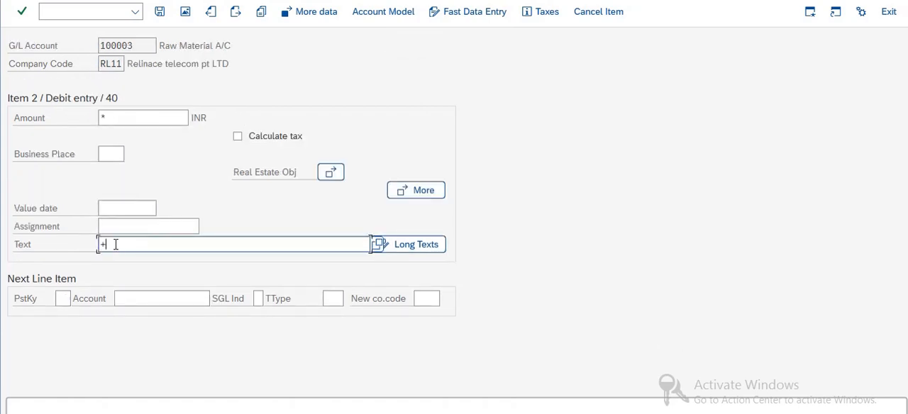
{"action": "type", "text": "+"}
{"action": "key", "text": "Return"}
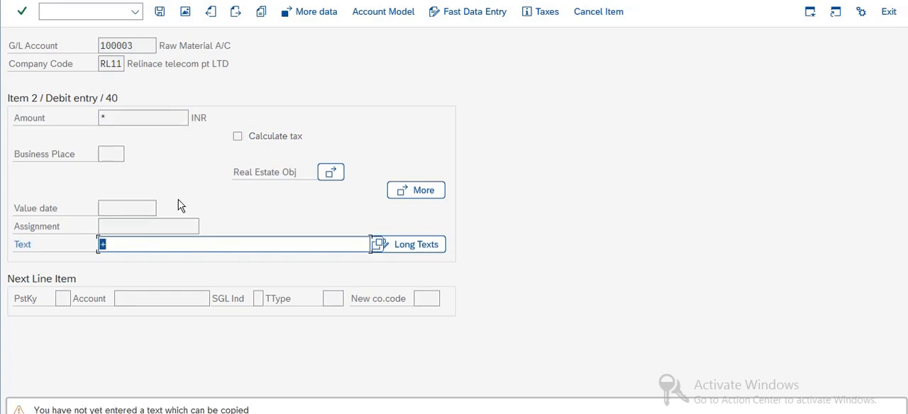
{"action": "left_click", "coordinate": [128, 118]}
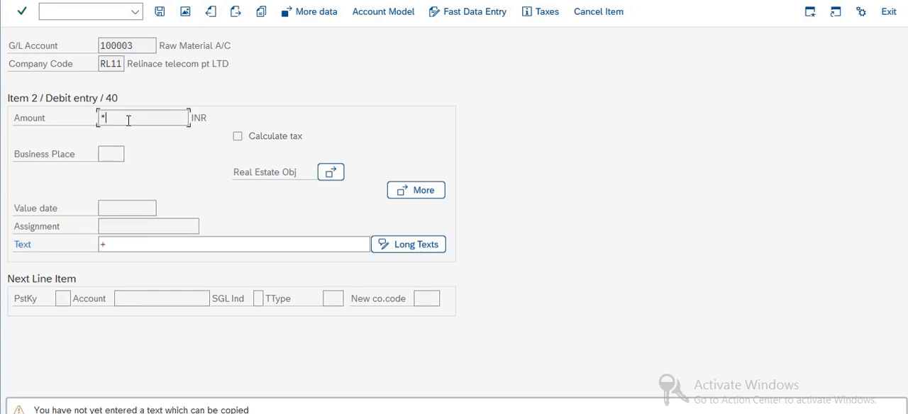
{"action": "key", "text": "Return"}
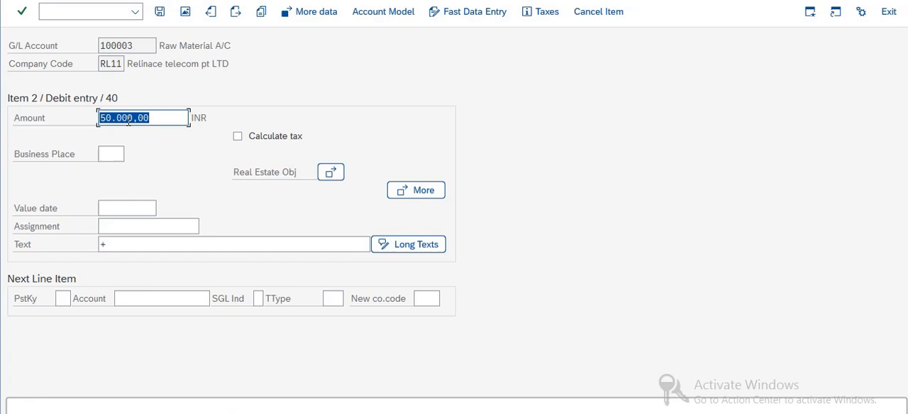
Replace the debit item's text with "TOP testing" and post the vendor invoice from the document overview
{"action": "left_click", "coordinate": [113, 243]}
{"action": "key", "text": "BackSpace"}
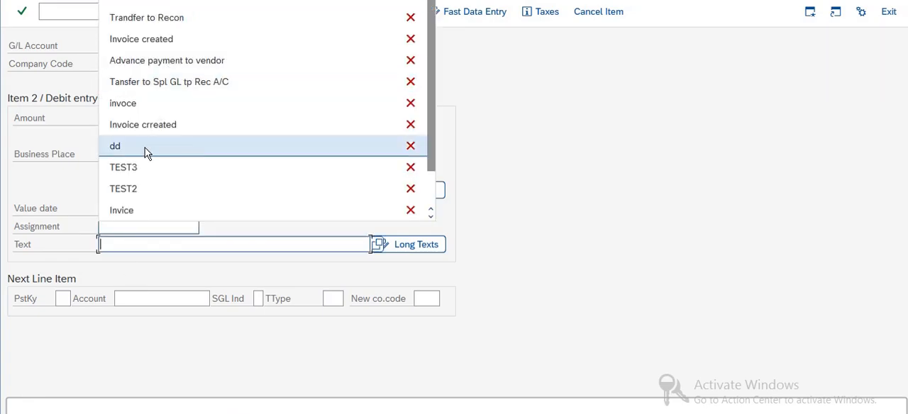
{"action": "left_click", "coordinate": [140, 246]}
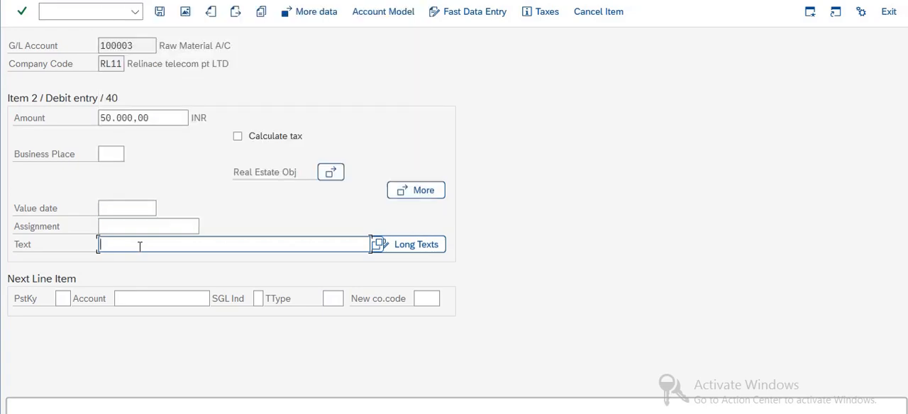
{"action": "type", "text": "TOP"}
{"action": "type", "text": " tedim"}
{"action": "type", "text": "ing"}
{"action": "key", "text": "Return"}
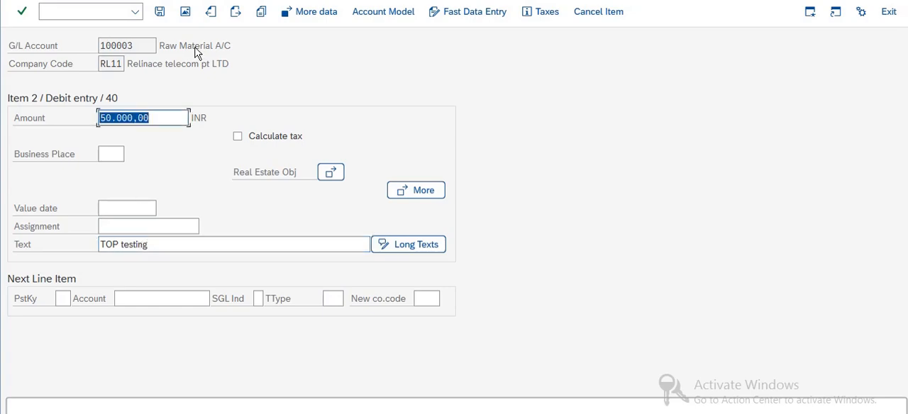
{"action": "left_click", "coordinate": [185, 12]}
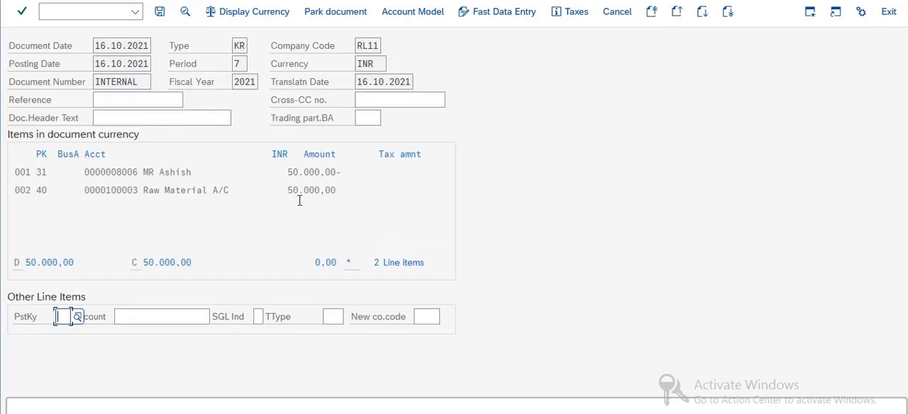
{"action": "left_click", "coordinate": [159, 13]}
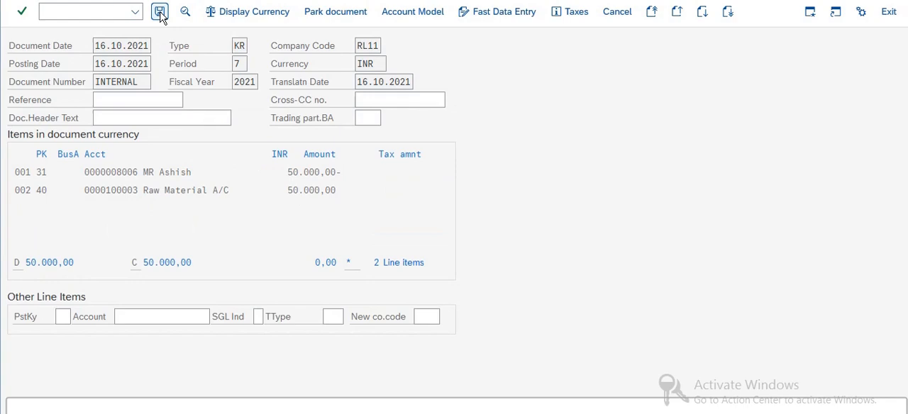
Start a fresh outgoing vendor payment with transaction F-53
{"action": "left_click", "coordinate": [75, 12]}
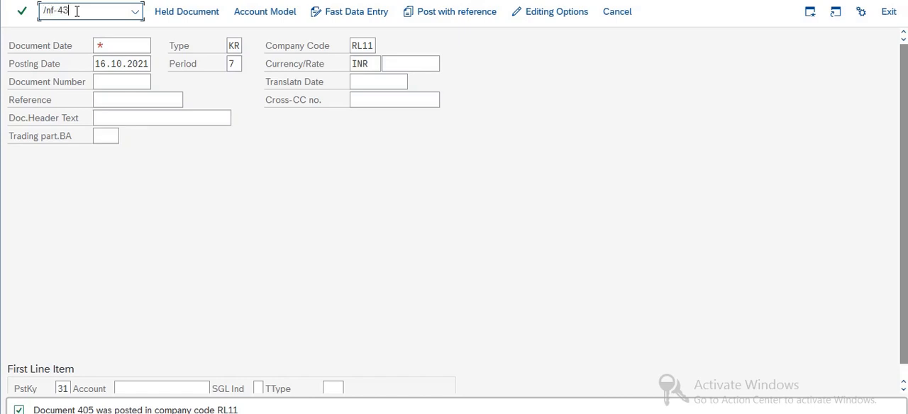
{"action": "type", "text": "/nf-53"}
{"action": "key", "text": "Return"}
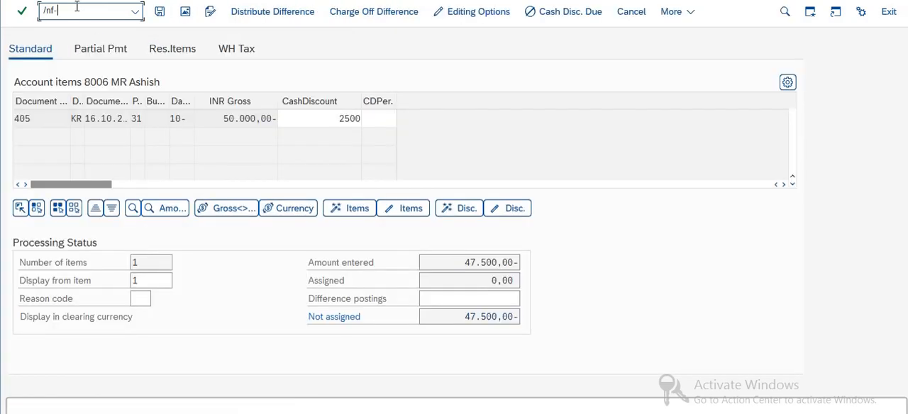
{"action": "type", "text": "/nf-53"}
{"action": "key", "text": "Return"}
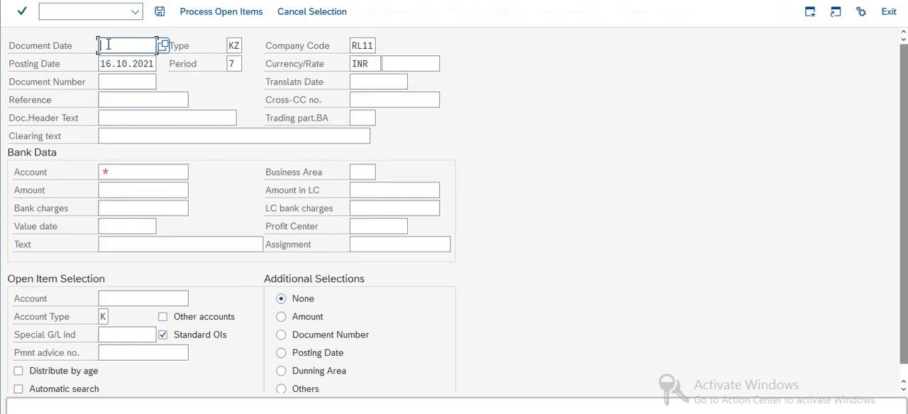
Set the payment's document date to 16.10.2021 and its posting date to 18.10.2021
{"action": "left_click", "coordinate": [108, 44]}
{"action": "left_click", "coordinate": [105, 64]}
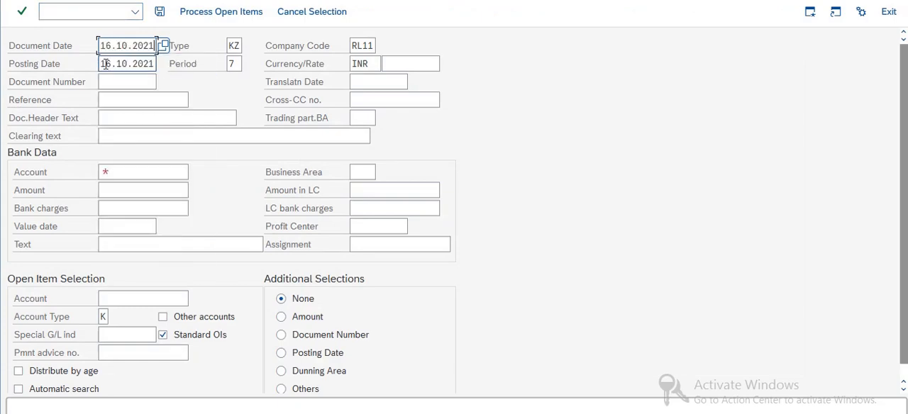
{"action": "double_click", "coordinate": [102, 64]}
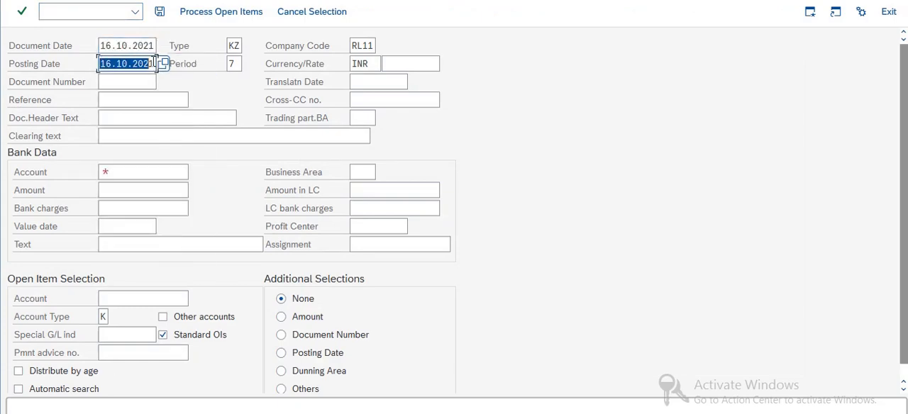
{"action": "left_click", "coordinate": [108, 63]}
{"action": "key", "text": "Delete"}
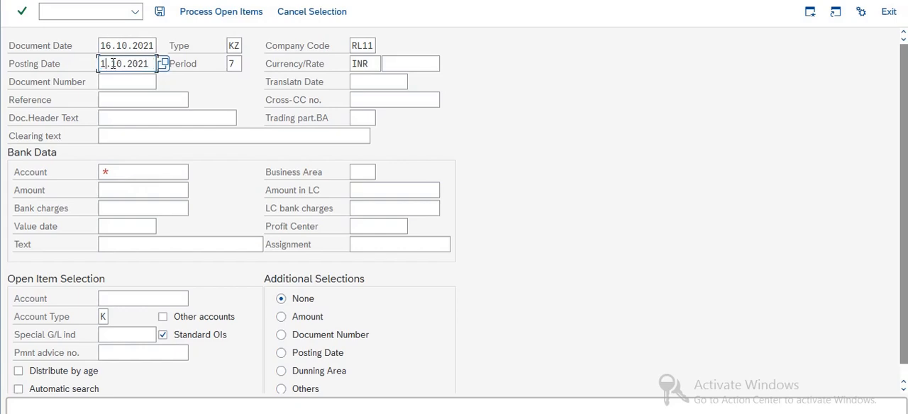
{"action": "type", "text": "8"}
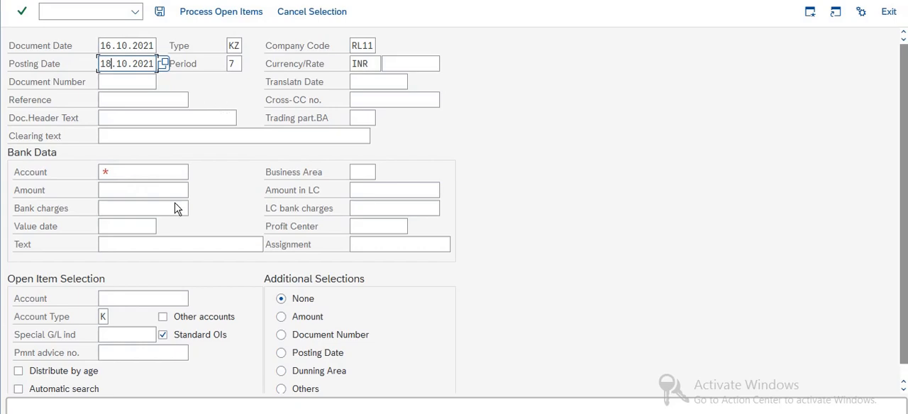
Choose BanK A/C as the payment's bank account and set the amount to 50000 INR
{"action": "left_click", "coordinate": [126, 172]}
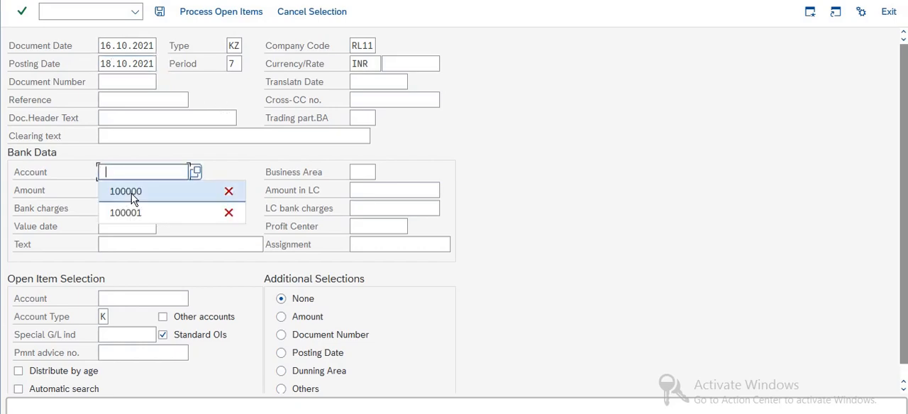
{"action": "left_click", "coordinate": [195, 172]}
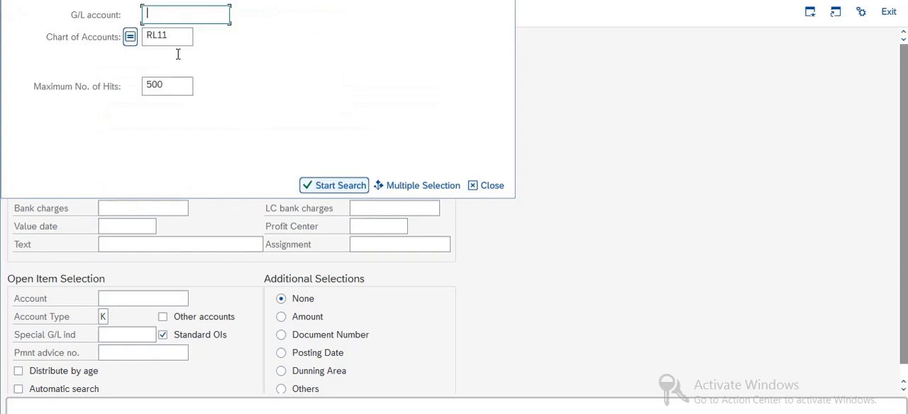
{"action": "key", "text": "Return"}
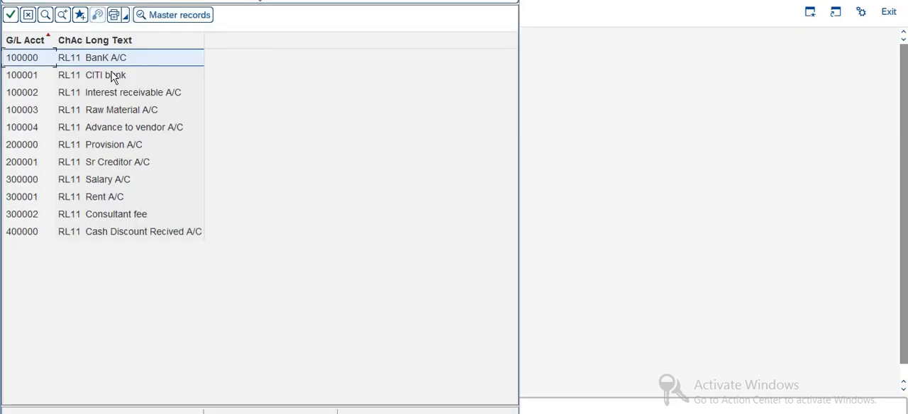
{"action": "double_click", "coordinate": [113, 60]}
{"action": "left_click", "coordinate": [120, 190]}
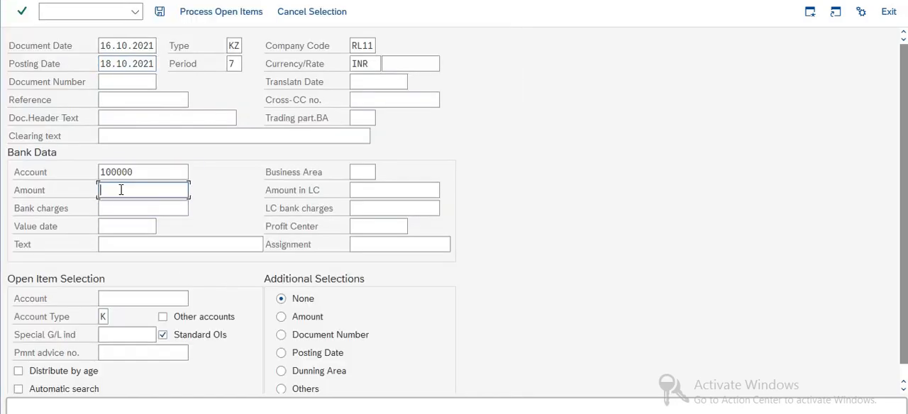
{"action": "type", "text": "5000"}
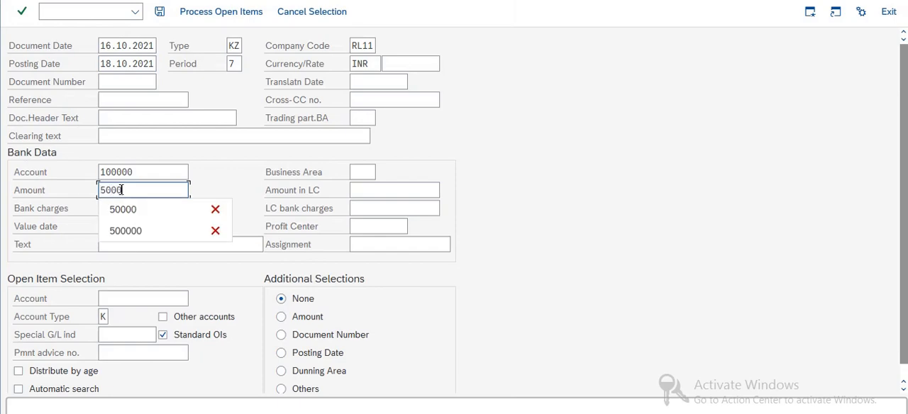
{"action": "type", "text": "0"}
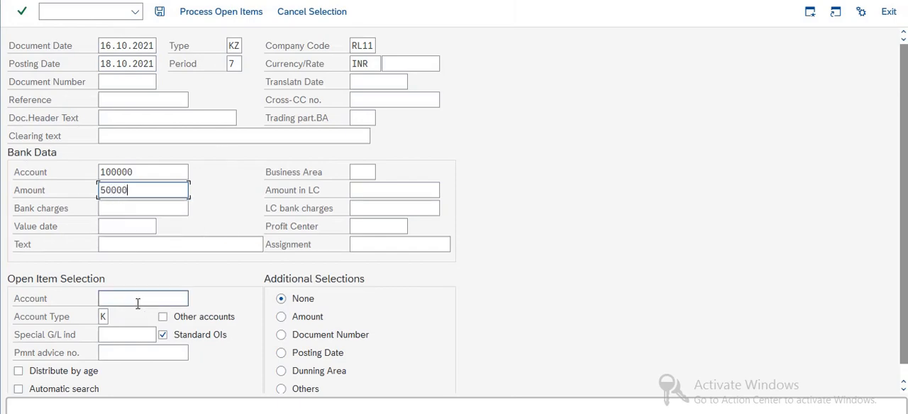
Set the bank item's text to "TOP payment testing" and validate the payment header data
{"action": "left_click", "coordinate": [135, 299]}
{"action": "key", "text": "Return"}
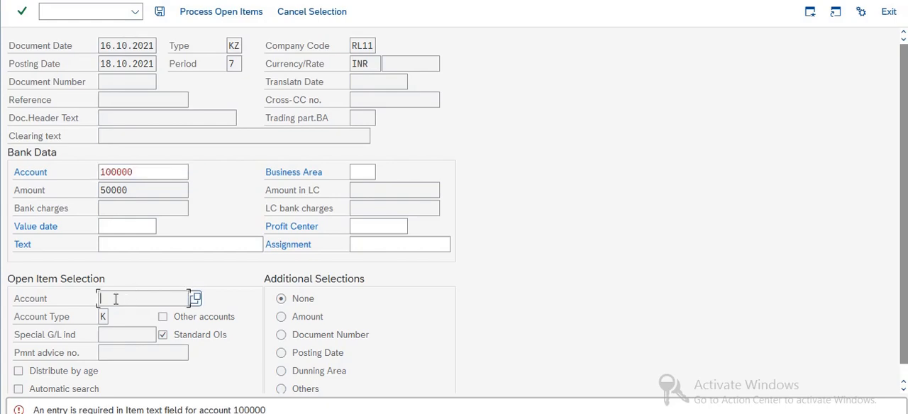
{"action": "left_click", "coordinate": [116, 241]}
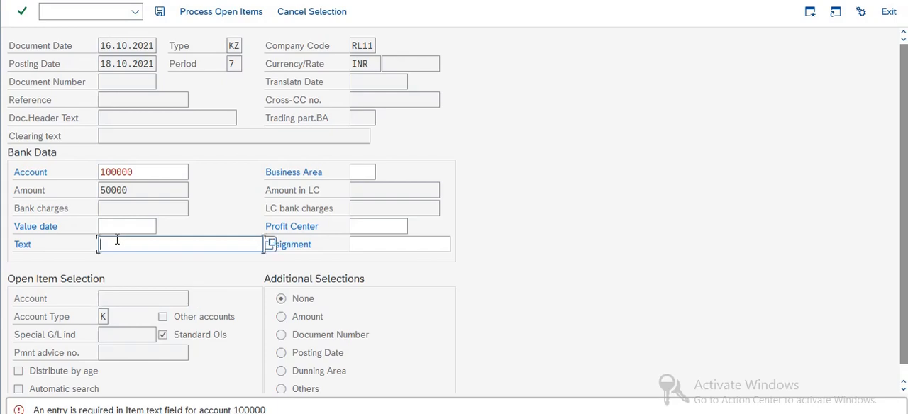
{"action": "left_click", "coordinate": [119, 242]}
{"action": "left_click", "coordinate": [142, 1]}
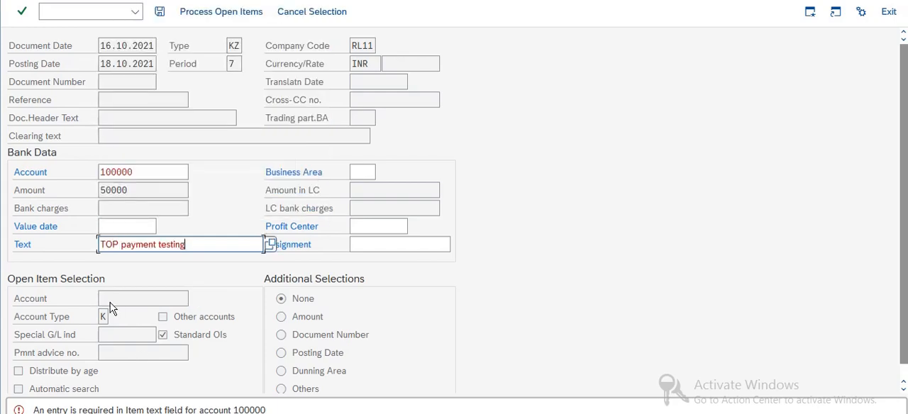
{"action": "left_click", "coordinate": [110, 297]}
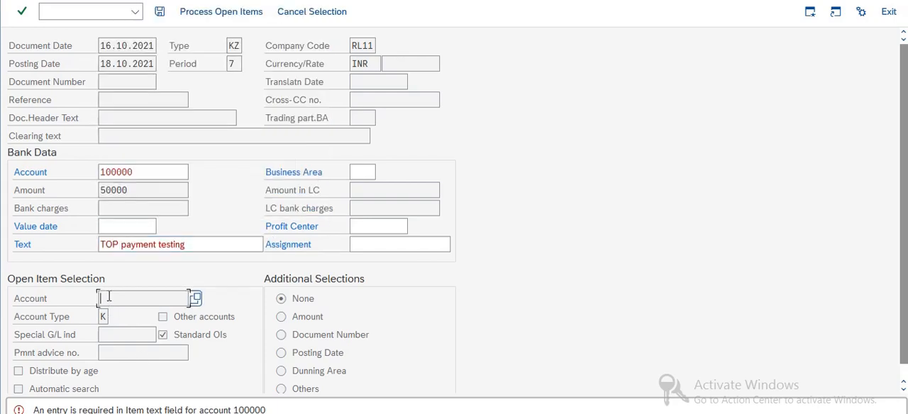
{"action": "key", "text": "Return"}
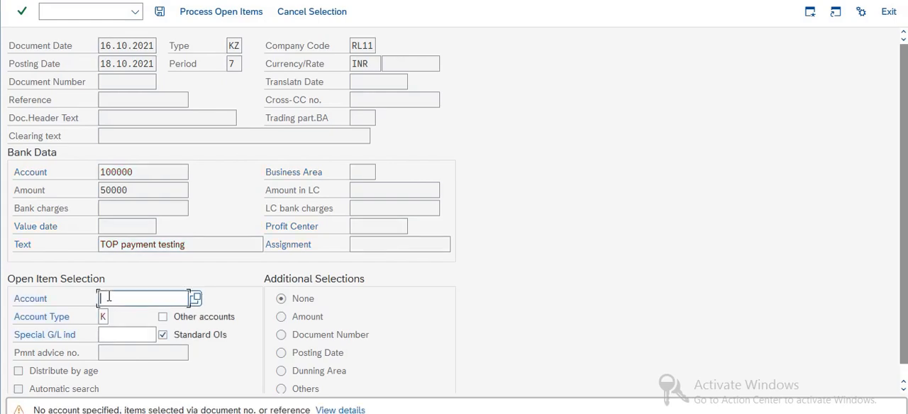
Select the vendor's account for open item processing, load its open items, and check the gross and assigned amounts
{"action": "type", "text": "800"}
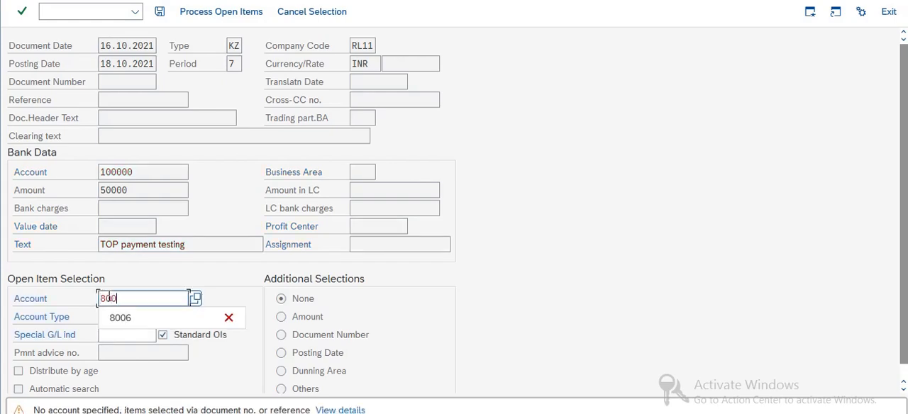
{"action": "type", "text": "6"}
{"action": "key", "text": "shift+F4"}
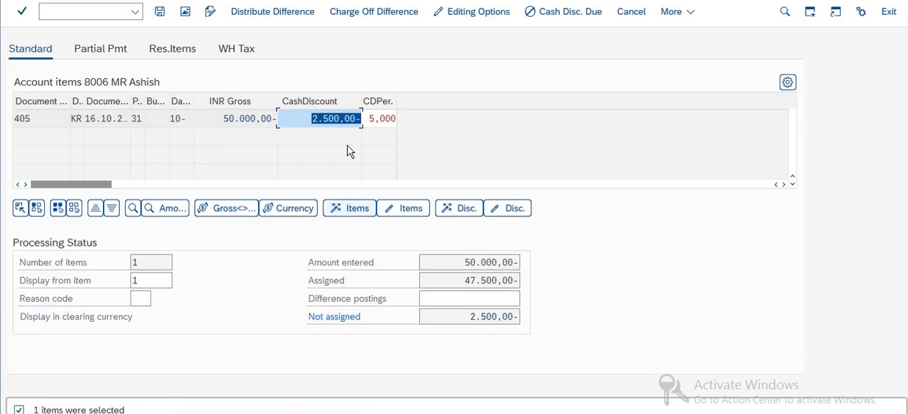
{"action": "left_click", "coordinate": [227, 119]}
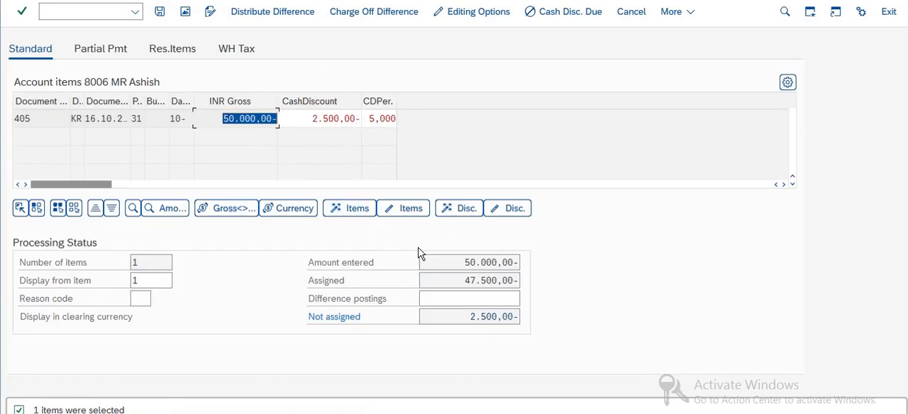
{"action": "left_click_drag", "start_coordinate": [467, 281], "coordinate": [512, 281]}
{"action": "key", "text": "ctrl+c"}
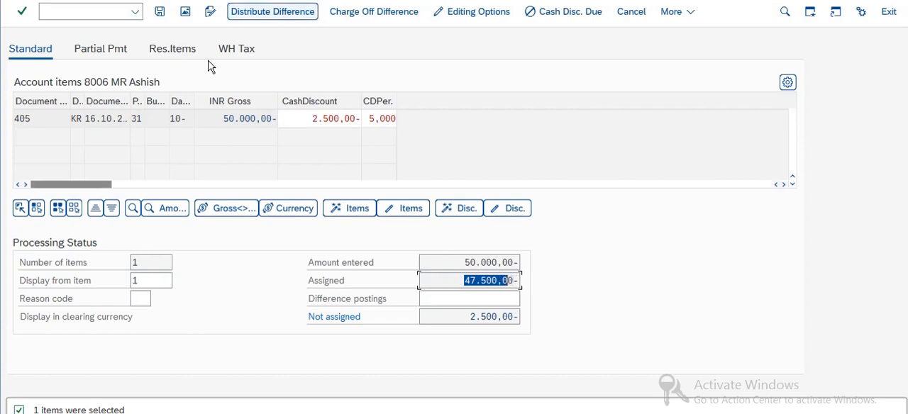
Open the bank line item from the document overview and set its amount to 47.500 INR
{"action": "left_click", "coordinate": [185, 12]}
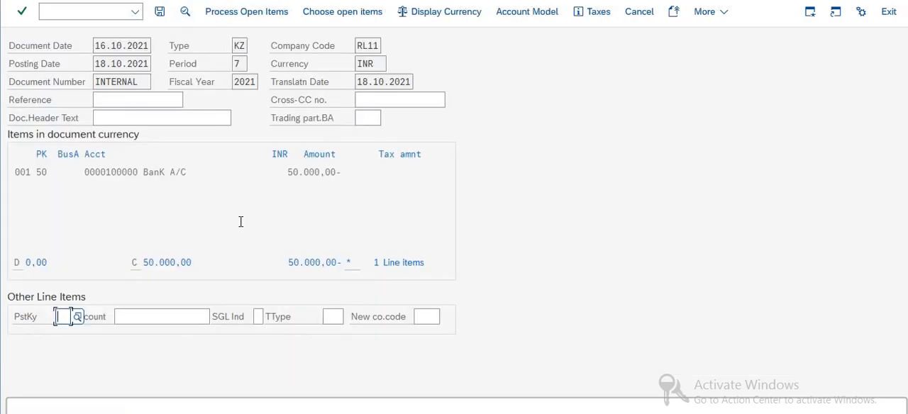
{"action": "double_click", "coordinate": [152, 173]}
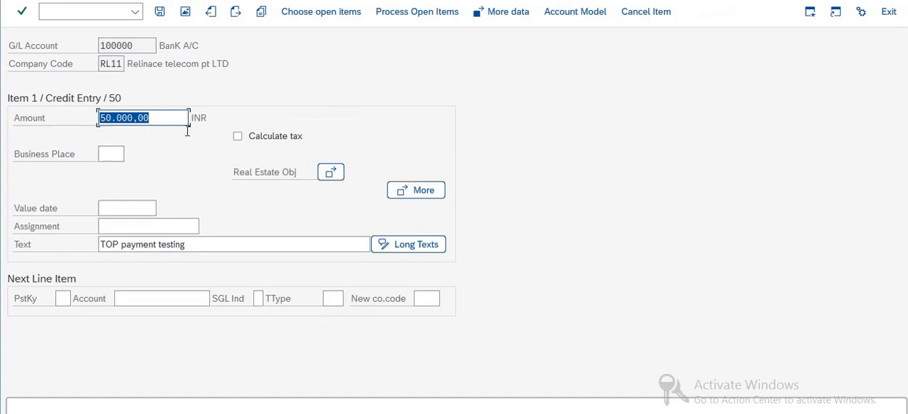
{"action": "key", "text": "ctrl+v"}
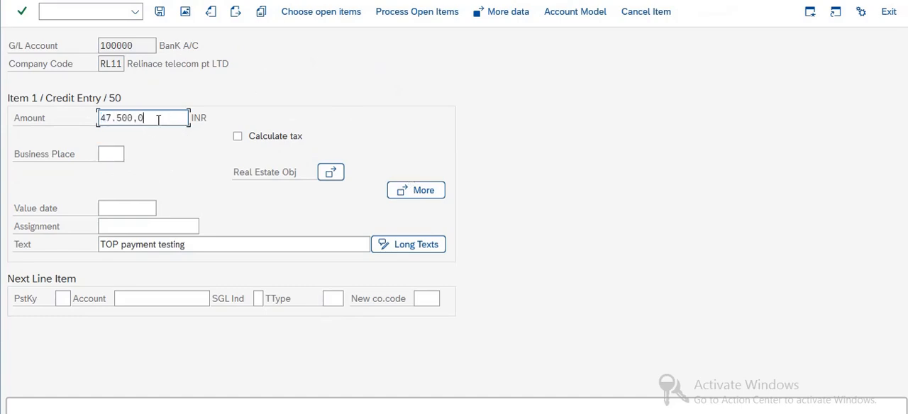
{"action": "key", "text": "BackSpace"}
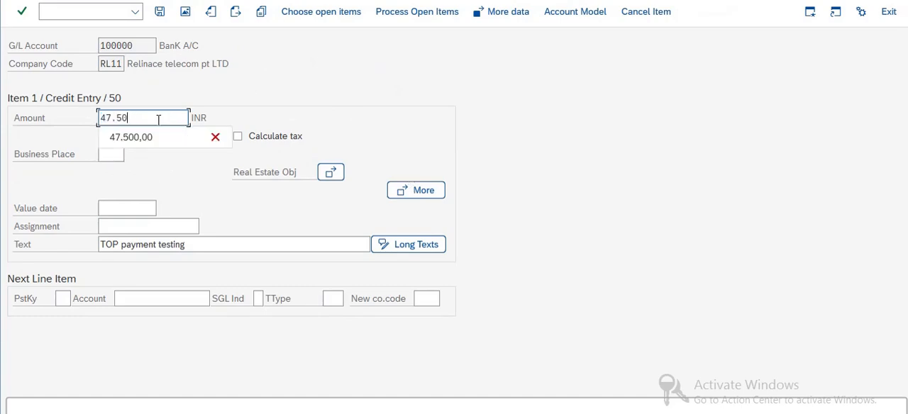
{"action": "key", "text": "Return"}
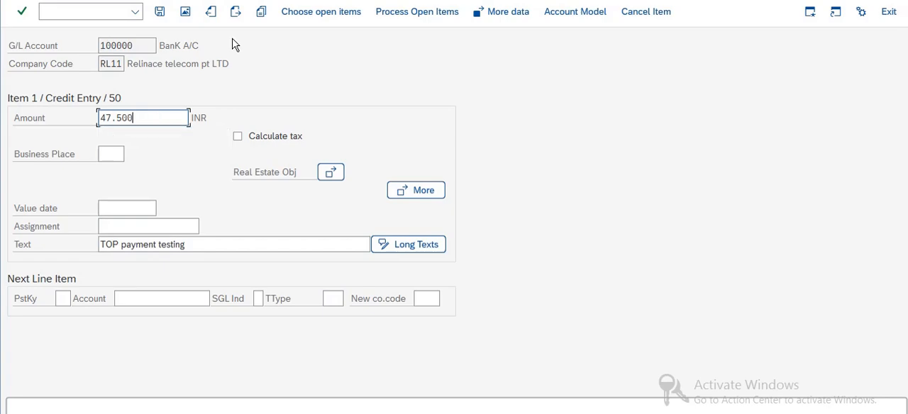
Return to the open items and compare the entered amount, the assigned amount and the invoice's cash discount
{"action": "left_click", "coordinate": [404, 12]}
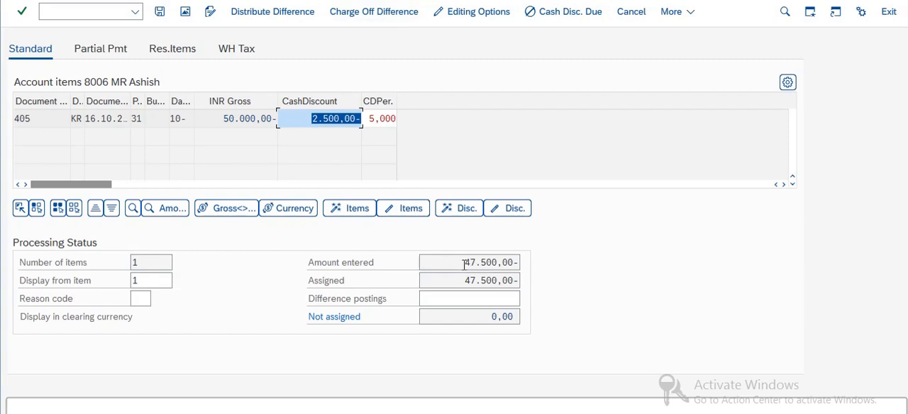
{"action": "left_click_drag", "start_coordinate": [519, 262], "coordinate": [461, 276]}
{"action": "key", "text": "Tab"}
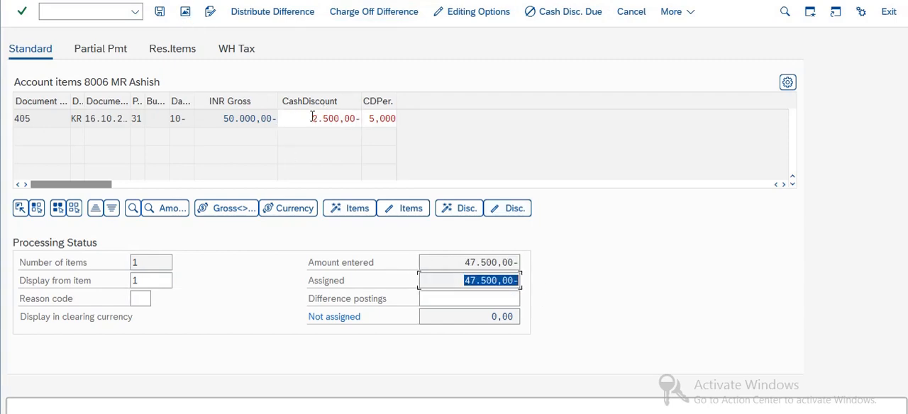
{"action": "left_click_drag", "start_coordinate": [313, 118], "coordinate": [362, 118]}
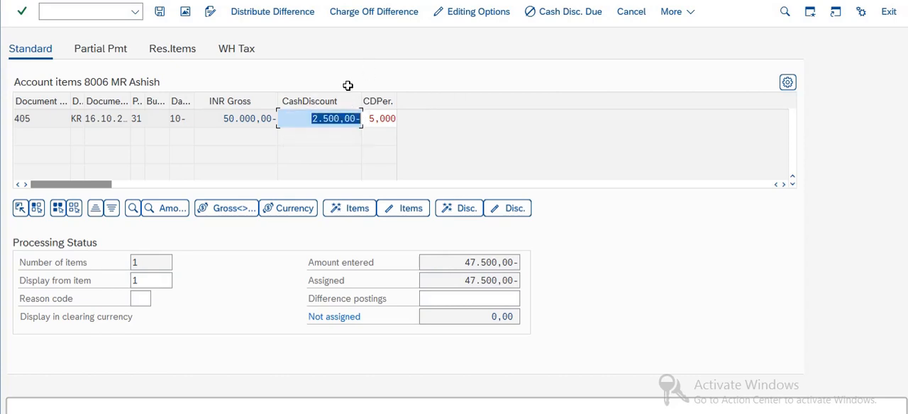
Save the payment, set the marked cash discount line item's text to "Cash discount received", and return to the document overview
{"action": "left_click", "coordinate": [160, 13]}
{"action": "left_click", "coordinate": [160, 13]}
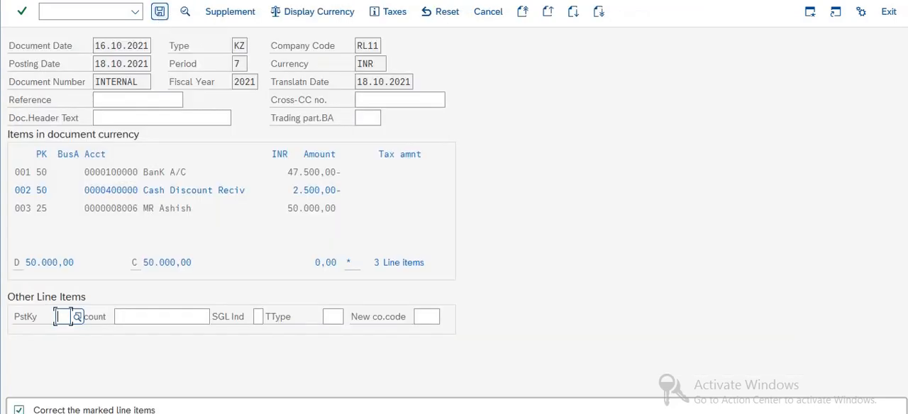
{"action": "left_click", "coordinate": [162, 190]}
{"action": "double_click", "coordinate": [162, 190]}
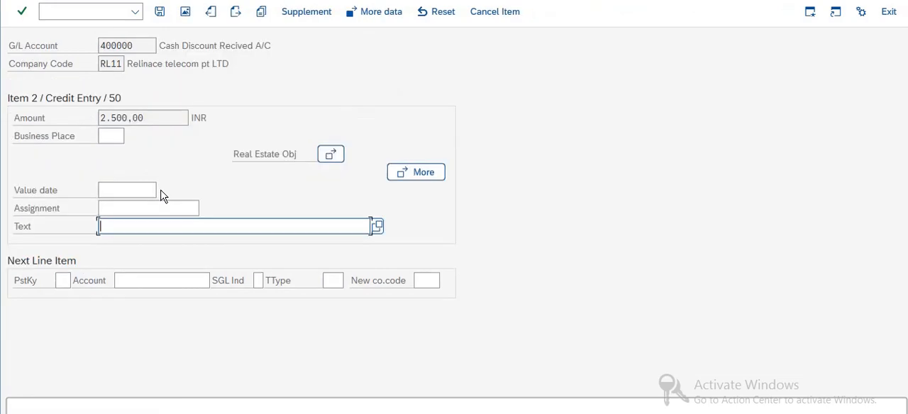
{"action": "type", "text": "Cash discuount recie"}
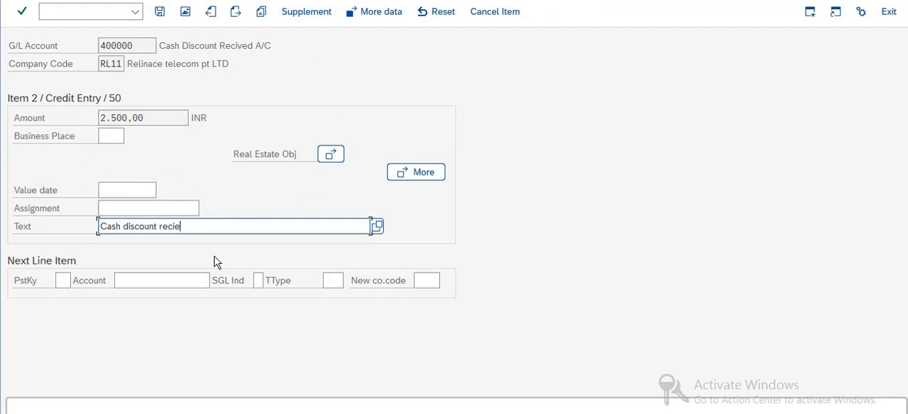
{"action": "type", "text": "ived"}
{"action": "key", "text": "Return"}
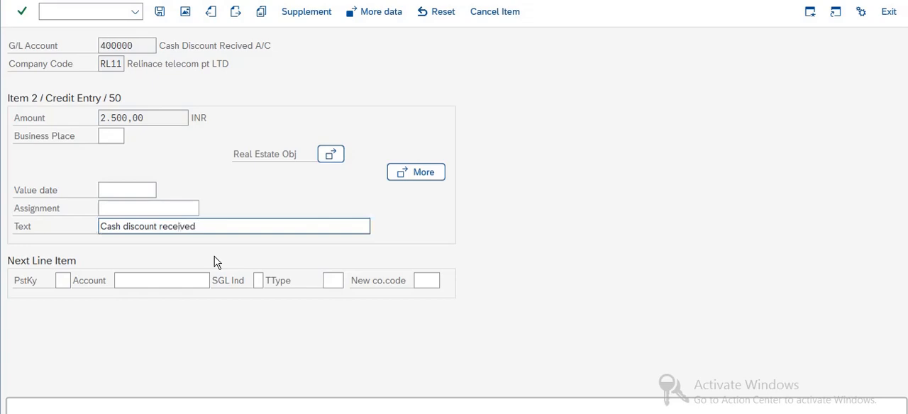
{"action": "left_click", "coordinate": [185, 11]}
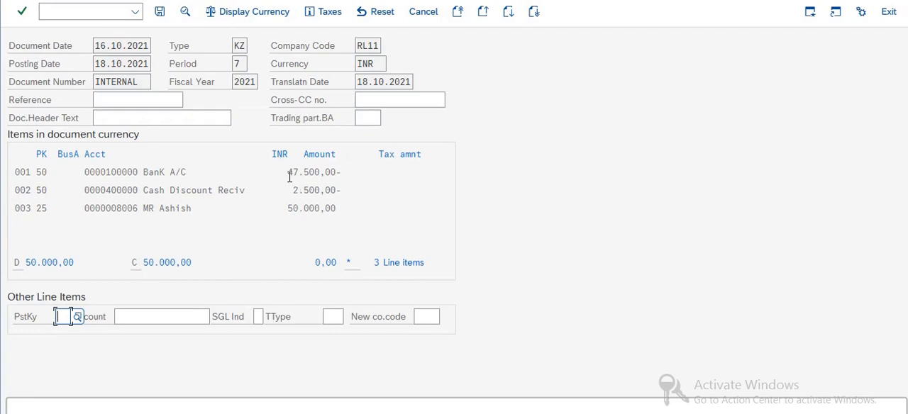
Check the bank and vendor line amounts in the overview and post the outgoing payment
{"action": "left_click_drag", "start_coordinate": [288, 172], "coordinate": [342, 174]}
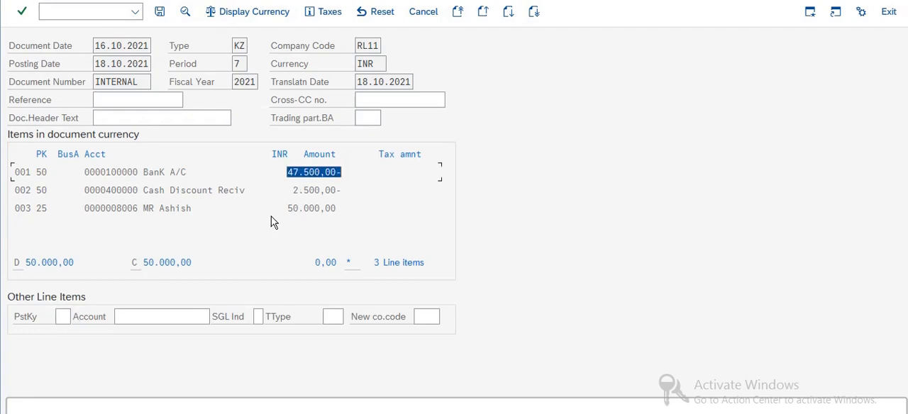
{"action": "left_click_drag", "start_coordinate": [292, 208], "coordinate": [337, 206]}
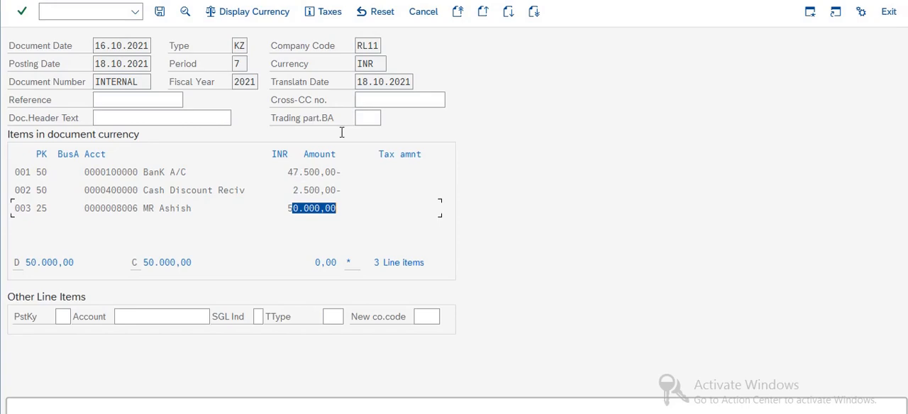
{"action": "left_click", "coordinate": [160, 11]}
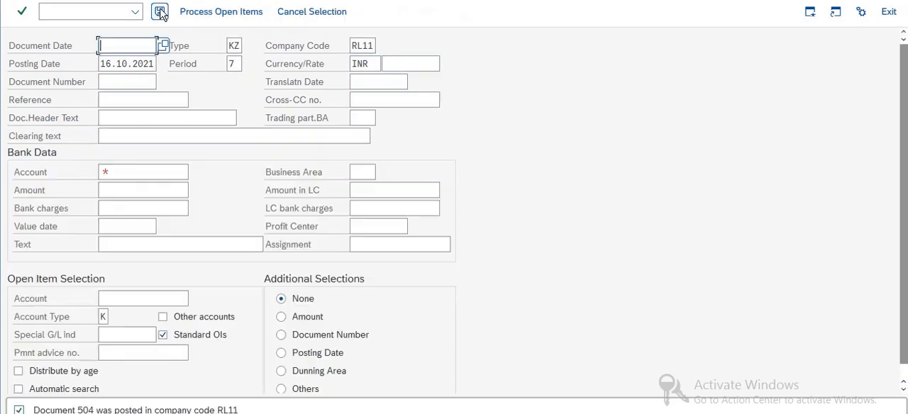
Open the vendor line item display with transaction FBL1N
{"action": "left_click", "coordinate": [66, 12]}
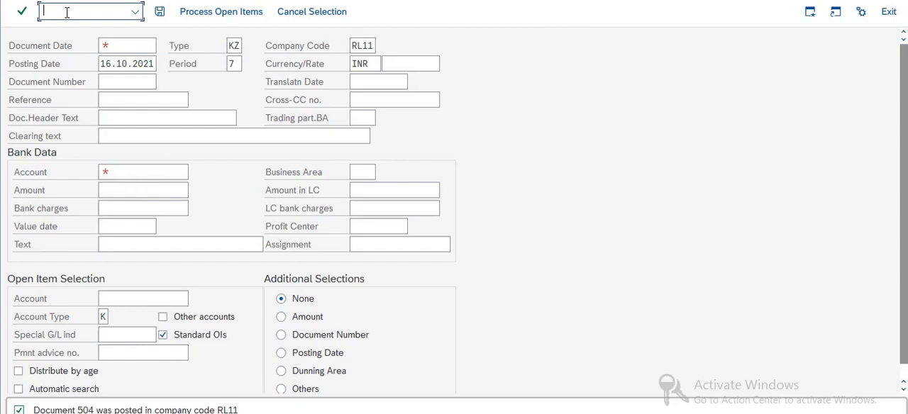
{"action": "type", "text": "Fbl1n"}
{"action": "key", "text": "Return"}
{"action": "type", "text": "/nfl"}
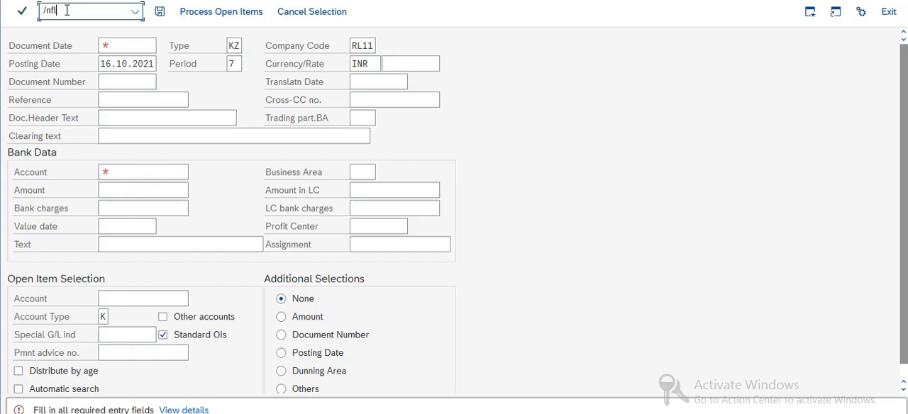
{"action": "key", "text": "BackSpace"}
{"action": "type", "text": "bl1n"}
{"action": "key", "text": "Return"}
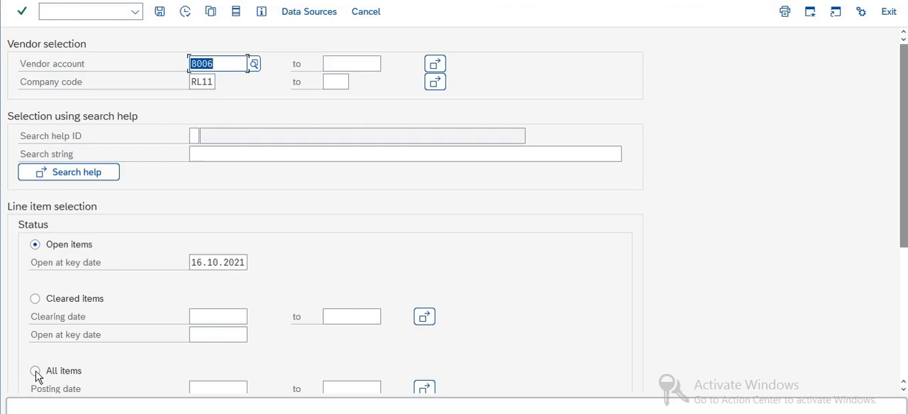
List the vendor's cleared items in company code RL11 and open the latest KZ payment to check its discount amount
{"action": "left_click", "coordinate": [35, 371]}
{"action": "left_click", "coordinate": [34, 299]}
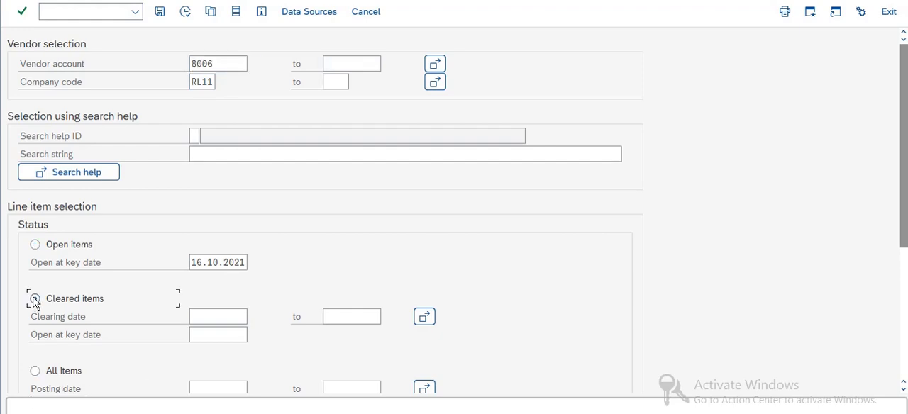
{"action": "left_click", "coordinate": [184, 12]}
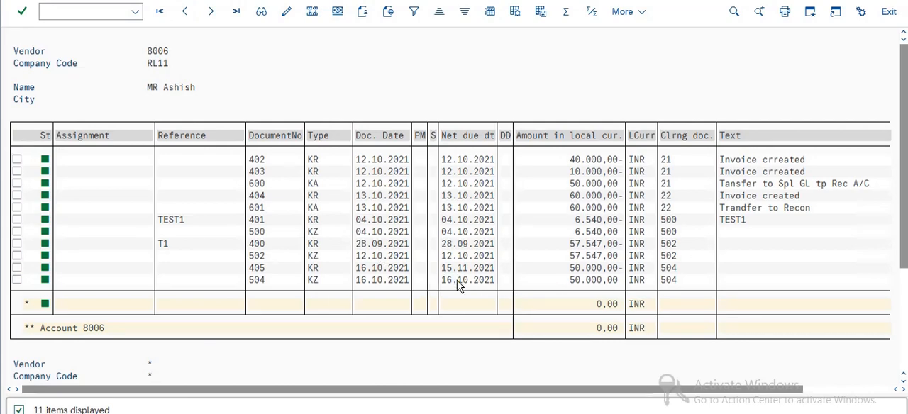
{"action": "double_click", "coordinate": [458, 285]}
{"action": "left_click_drag", "start_coordinate": [344, 206], "coordinate": [253, 194]}
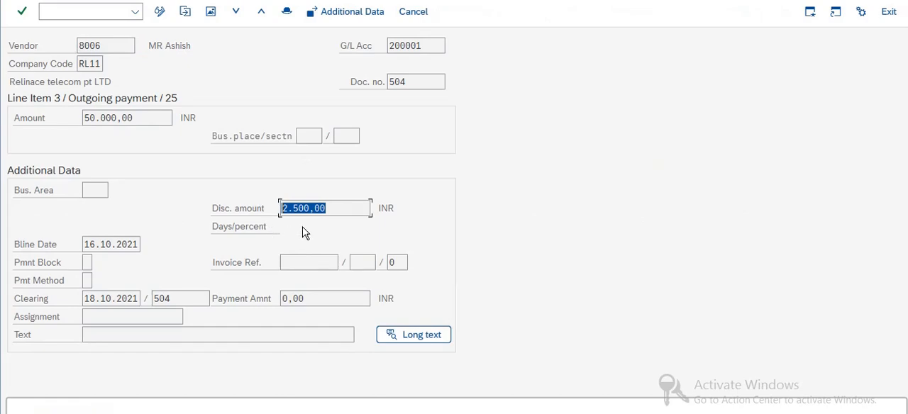
Display the cash discount G/L account's balances for company code RL11 and fiscal year 2021 with transaction FS10N
{"action": "left_click", "coordinate": [63, 10]}
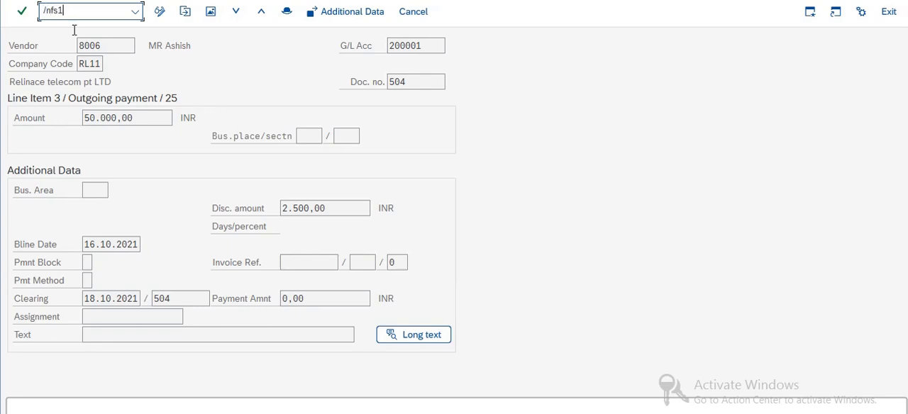
{"action": "type", "text": "/nfs10n"}
{"action": "key", "text": "Return"}
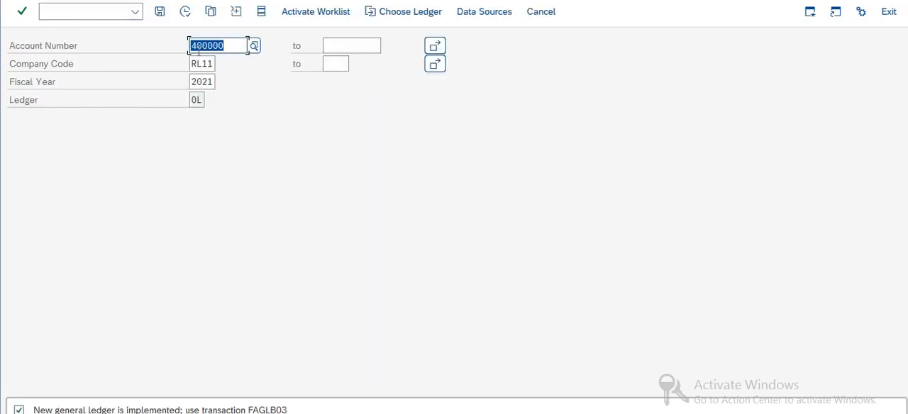
{"action": "left_click_drag", "start_coordinate": [237, 45], "coordinate": [170, 32]}
{"action": "left_click", "coordinate": [188, 13]}
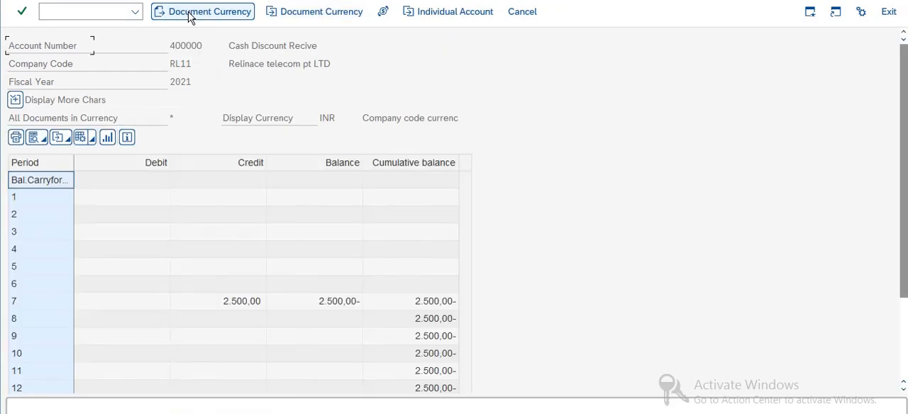